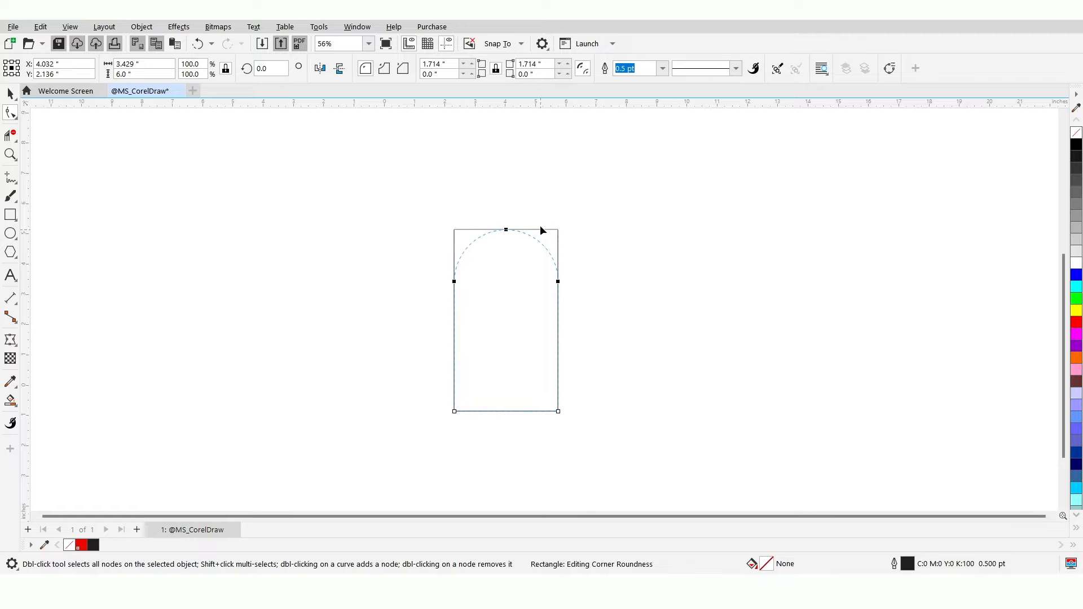
# - Rotate the round-topped rectangle about 44.4 degrees and add a horizontally mirrored copy of it to form a heart outline
pyautogui.click(10, 95)
pyautogui.click(507, 319)
pyautogui.moveTo(448, 222); pyautogui.dragTo(366, 285)
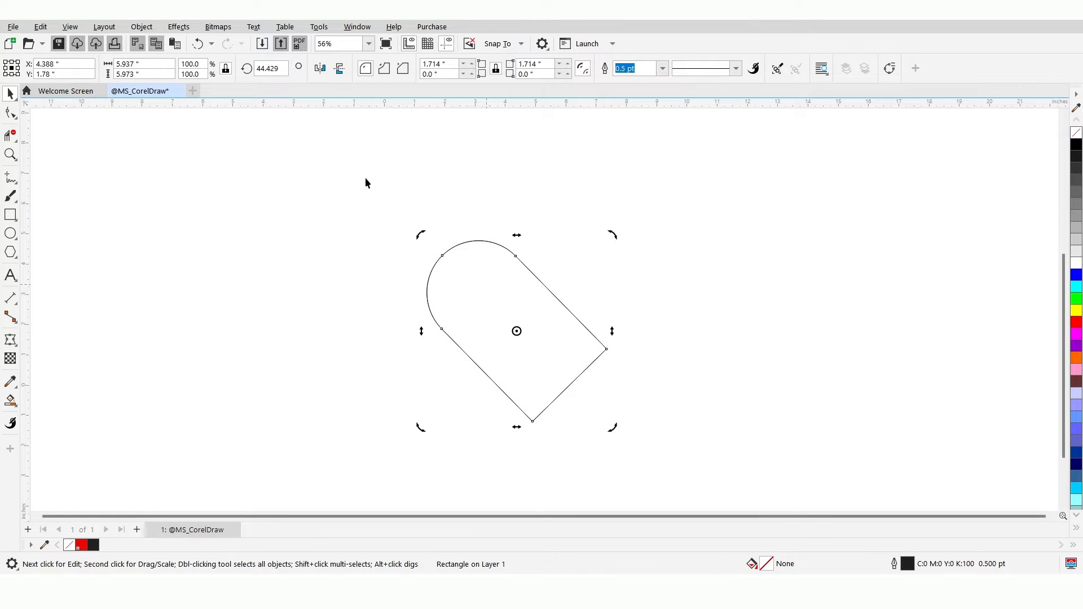
pyautogui.click(319, 68)
pyautogui.click(599, 264)
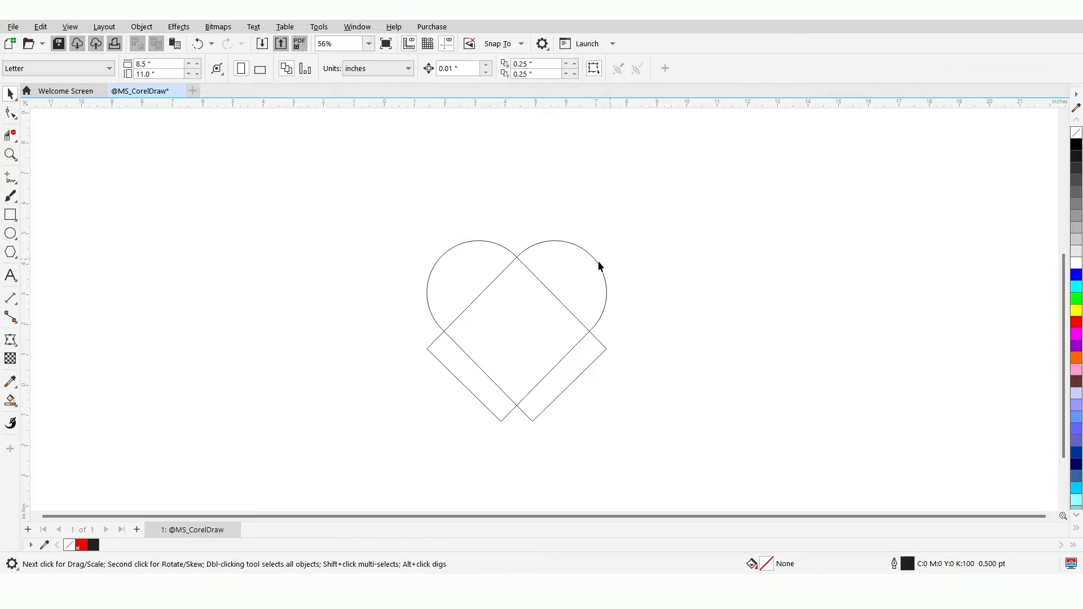
# - Fill the heart-shaped region enclosed by the two overlapping shapes with red PANTONE 2347 C using Smart Fill
pyautogui.click(12, 138)
pyautogui.press('space')
pyautogui.click(10, 400)
pyautogui.click(493, 310)
pyautogui.press('space')
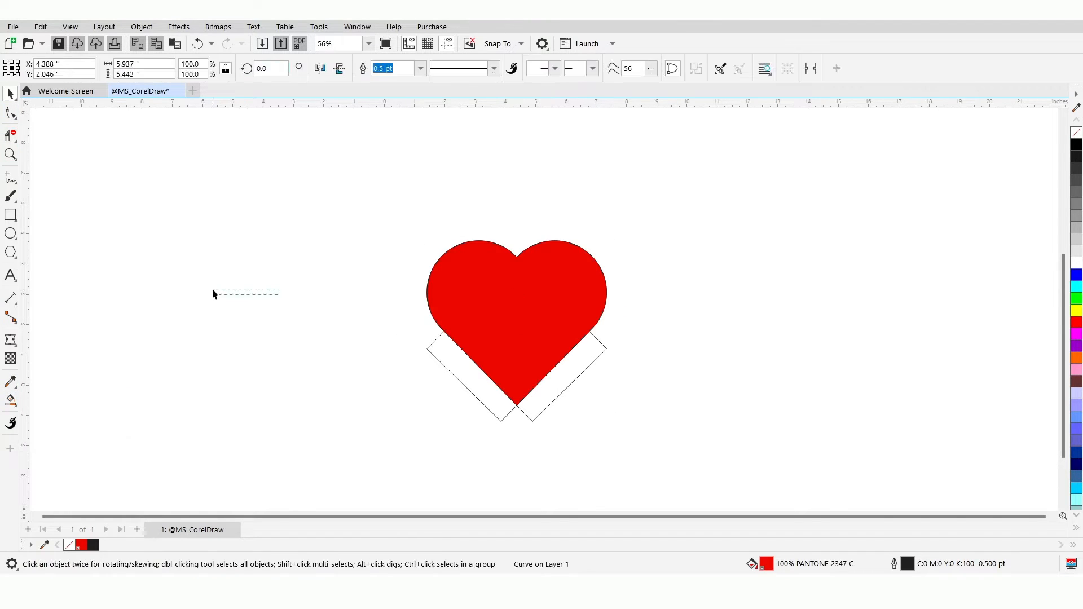
# - Move the red heart to the empty area on the left and delete the two leftover construction shapes
pyautogui.moveTo(214, 291); pyautogui.dragTo(215, 291)
pyautogui.moveTo(357, 164); pyautogui.dragTo(676, 449)
pyautogui.press('Delete')
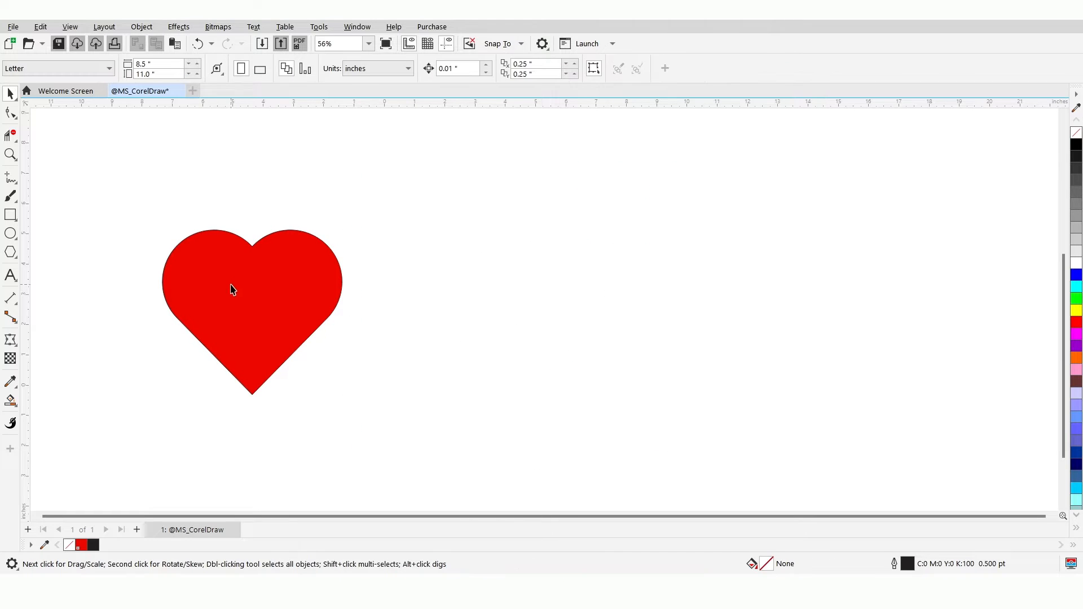
# - Scale the heart down to about 74.7% and draw a rectangle about 13.1 by 6 inches to its right
pyautogui.click(234, 292)
pyautogui.moveTo(346, 399); pyautogui.dragTo(305, 358)
pyautogui.click(10, 215)
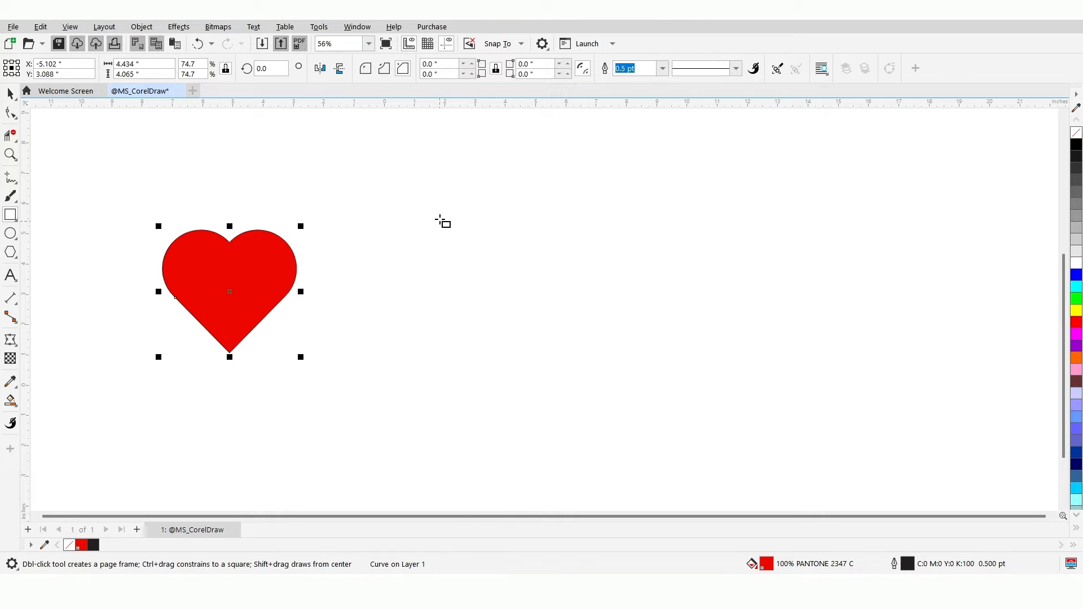
pyautogui.moveTo(439, 219); pyautogui.dragTo(836, 400)
pyautogui.click(10, 93)
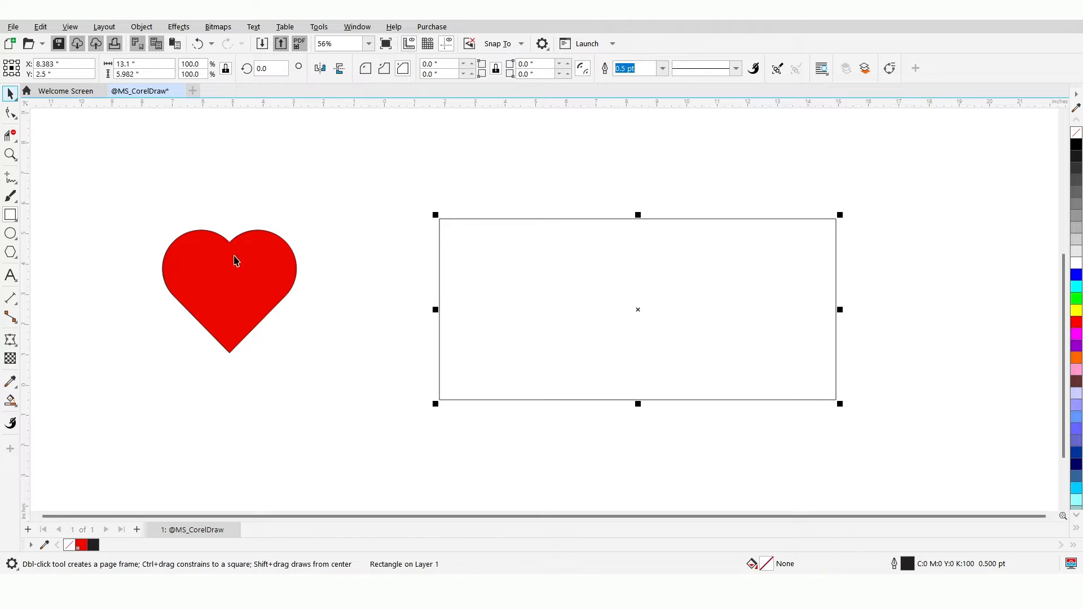
# - Rotate the heart to about 291 degrees and place it across the rectangle's left edge
pyautogui.click(259, 276)
pyautogui.click(260, 262)
pyautogui.moveTo(302, 224); pyautogui.dragTo(324, 353)
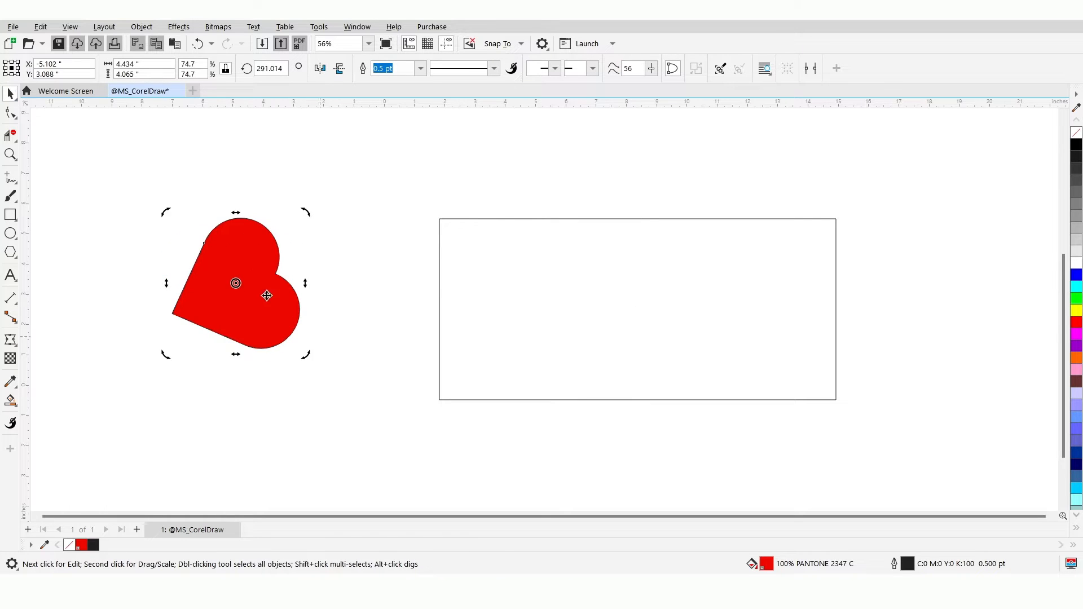
pyautogui.moveTo(266, 293); pyautogui.dragTo(483, 282)
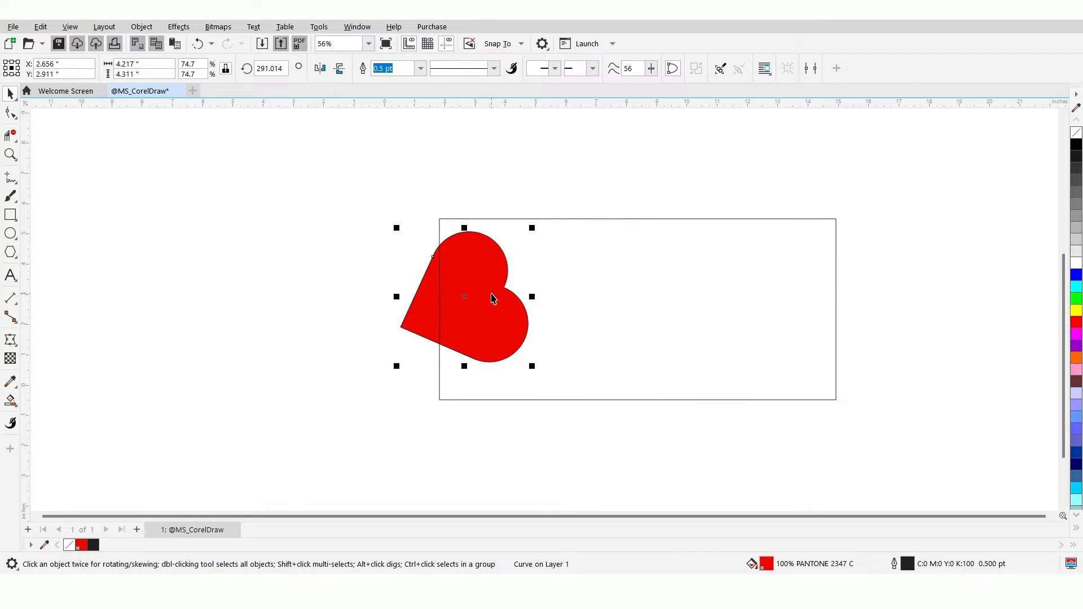
pyautogui.rightClick(481, 299)
pyautogui.moveTo(561, 297)
pyautogui.click(683, 312)
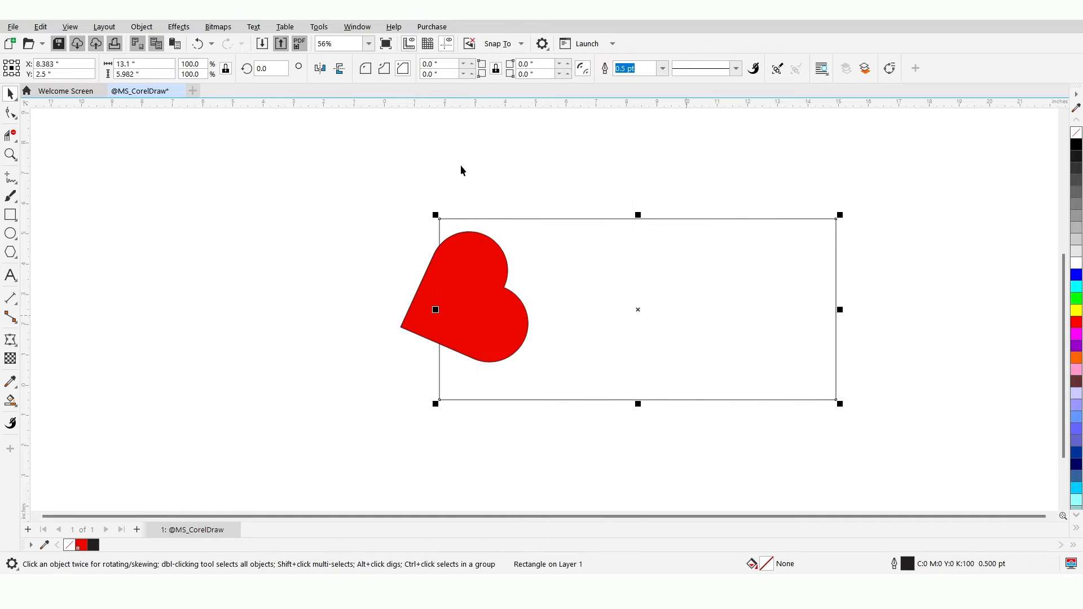
# - Enlarge the heart on the left edge to about 84.5% and place a rotated copy near the rectangle's middle
pyautogui.click(479, 269)
pyautogui.moveTo(532, 366); pyautogui.dragTo(550, 384)
pyautogui.moveTo(493, 327); pyautogui.dragTo(620, 293)
pyautogui.click(621, 293)
pyautogui.moveTo(701, 227); pyautogui.dragTo(655, 333)
pyautogui.click(667, 340)
pyautogui.click(653, 330)
# - Add a third heart in the rectangle's right half, rotated to about 311 degrees, reduced in size and shifted down
pyautogui.moveTo(607, 288); pyautogui.dragTo(695, 340)
pyautogui.click(696, 340)
pyautogui.click(696, 340)
pyautogui.moveTo(649, 290); pyautogui.dragTo(588, 255)
pyautogui.click(696, 325)
pyautogui.moveTo(620, 396); pyautogui.dragTo(799, 348)
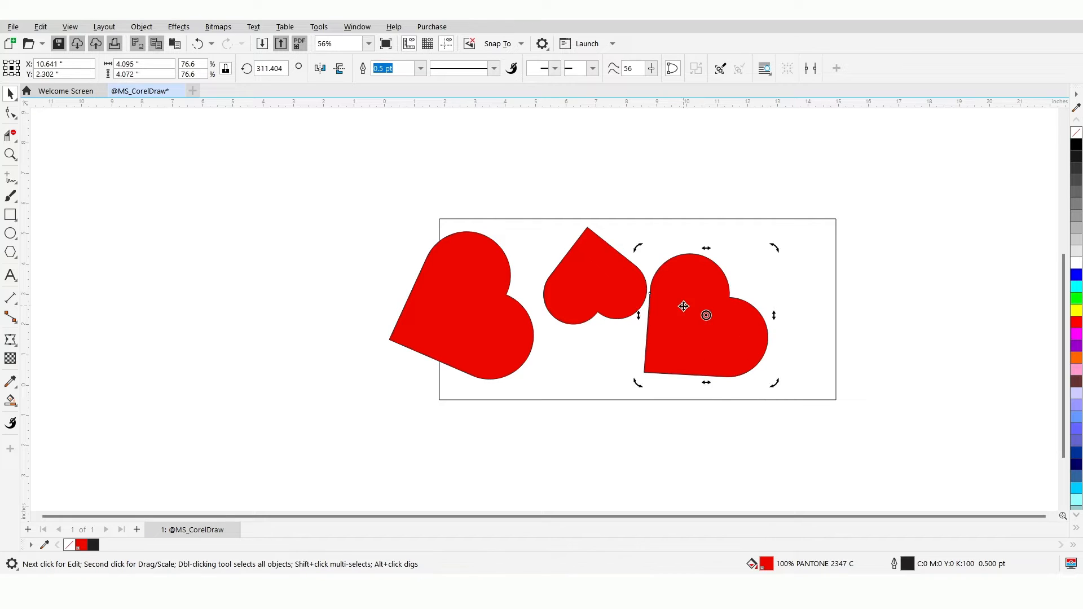
pyautogui.click(683, 307)
pyautogui.moveTo(771, 382); pyautogui.dragTo(728, 337)
pyautogui.moveTo(711, 302); pyautogui.dragTo(719, 345)
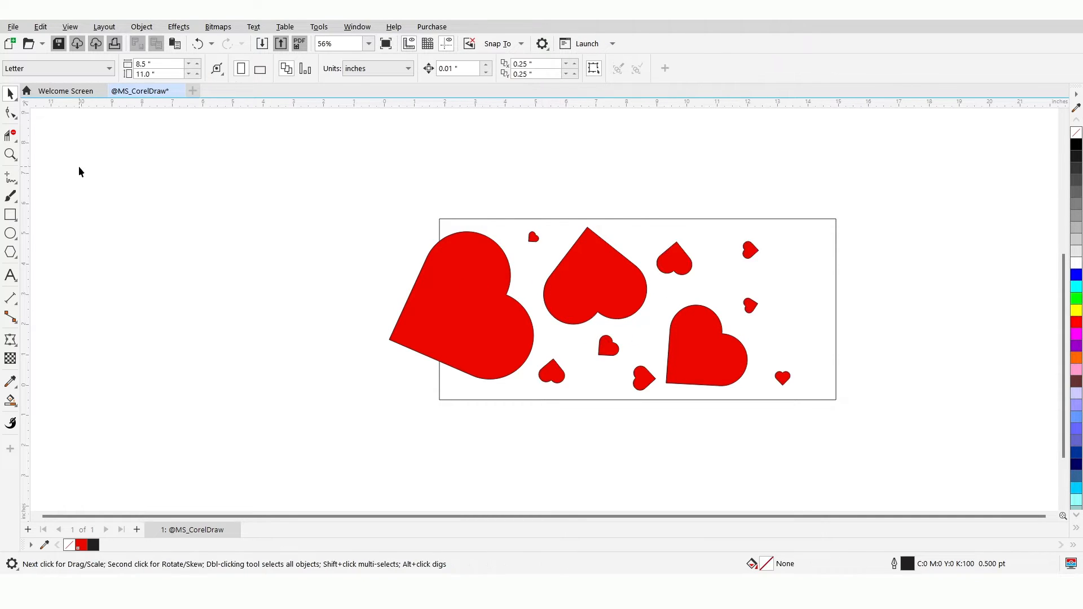
# - Draw a vertical line about 5.14 inches long over the large heart along the rectangle's left edge
pyautogui.click(10, 178)
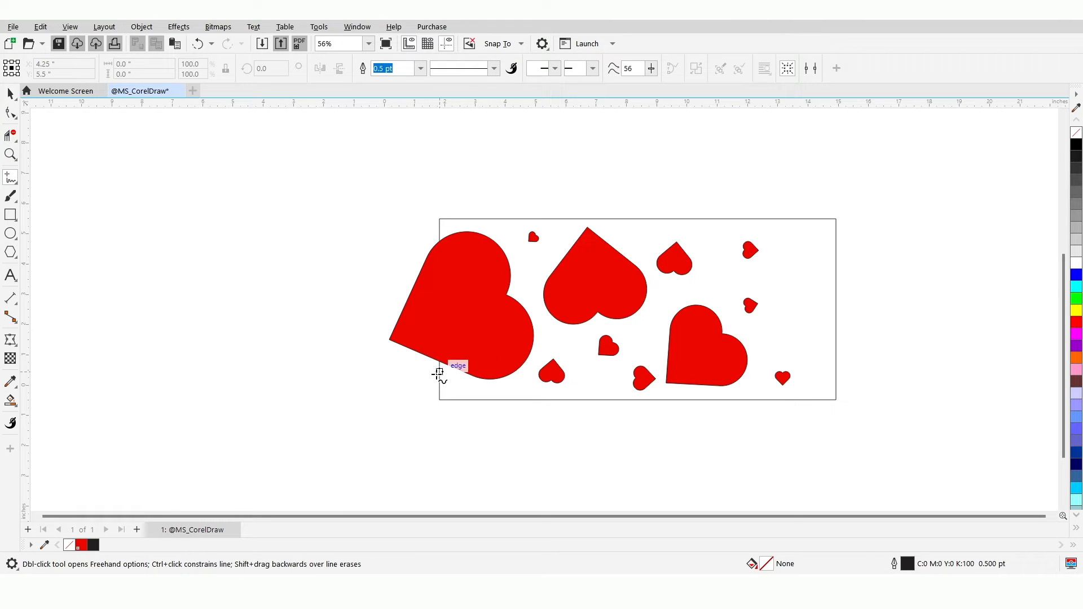
pyautogui.click(440, 375)
pyautogui.click(439, 219)
pyautogui.press('space')
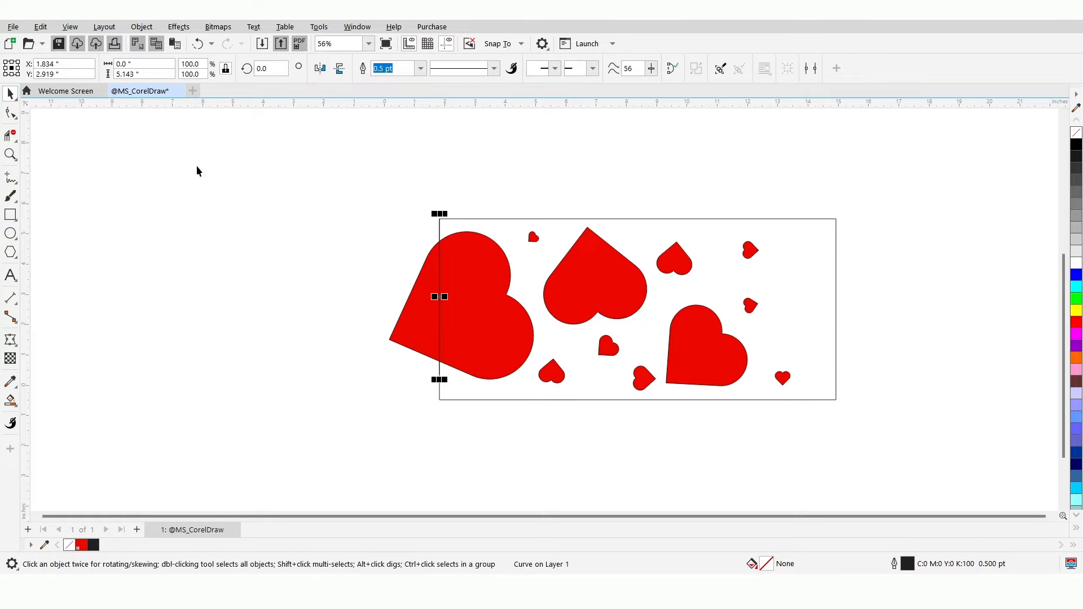
# - Cut the large heart along the vertical line using Back Minus Front
pyautogui.click(420, 314)
pyautogui.click(413, 387)
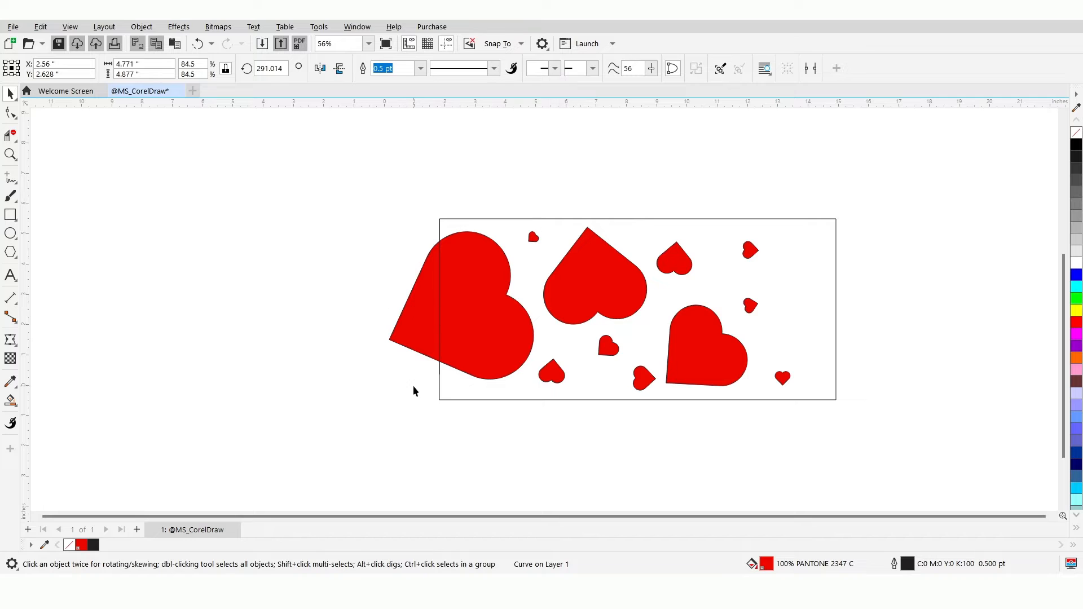
pyautogui.click(440, 369)
pyautogui.keyDown('shift'); pyautogui.click(415, 338); pyautogui.keyUp('shift')
pyautogui.click(481, 71)
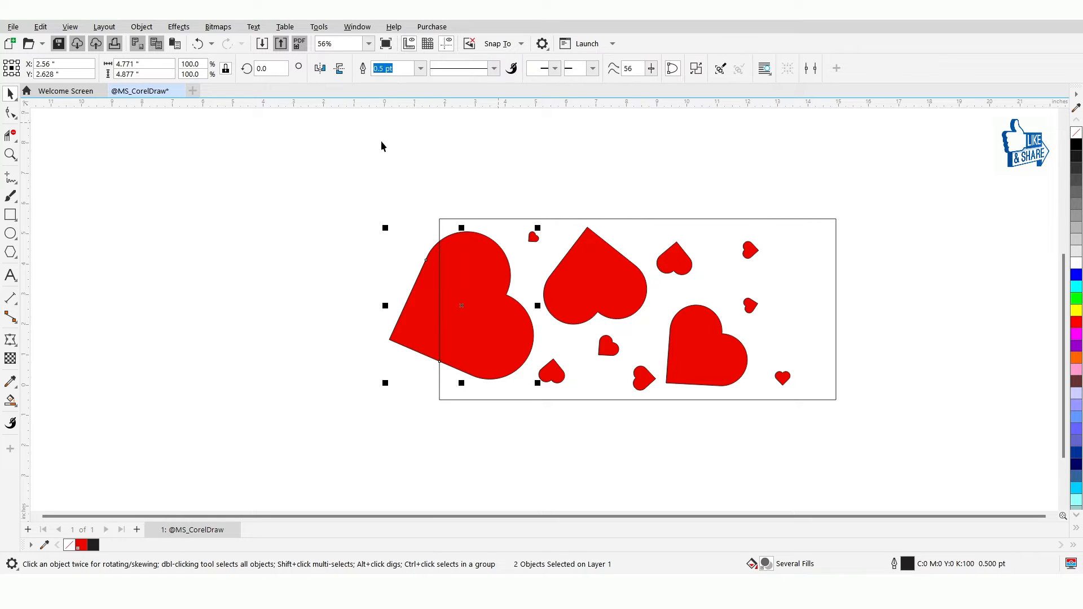
# - Break the cut heart apart into two pieces and select the piece outside the rectangle
pyautogui.click(382, 145)
pyautogui.click(416, 314)
pyautogui.rightClick(415, 312)
pyautogui.click(468, 232)
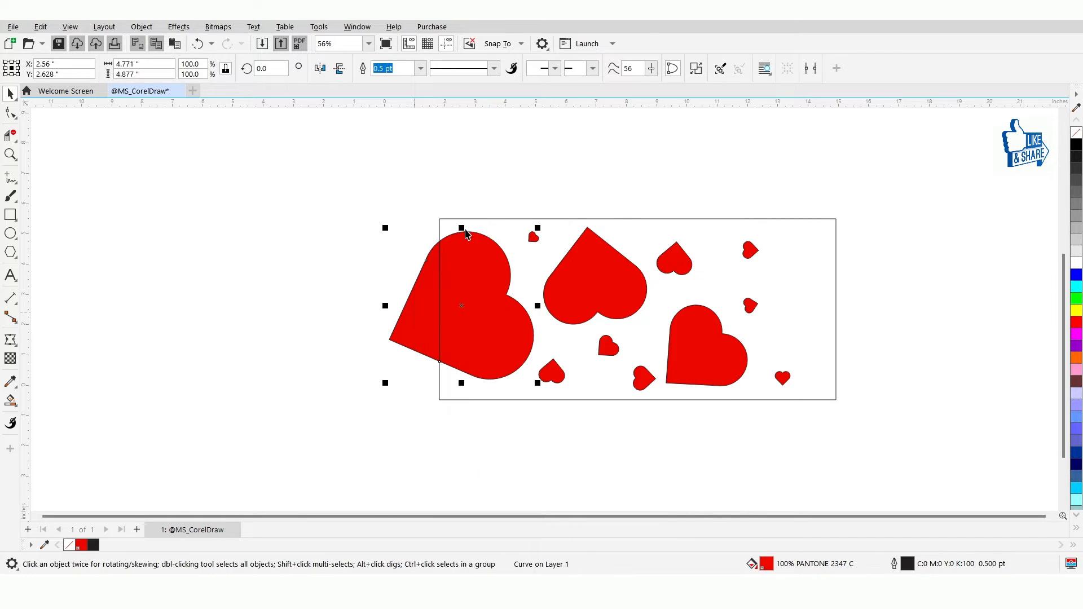
pyautogui.click(331, 209)
pyautogui.click(414, 312)
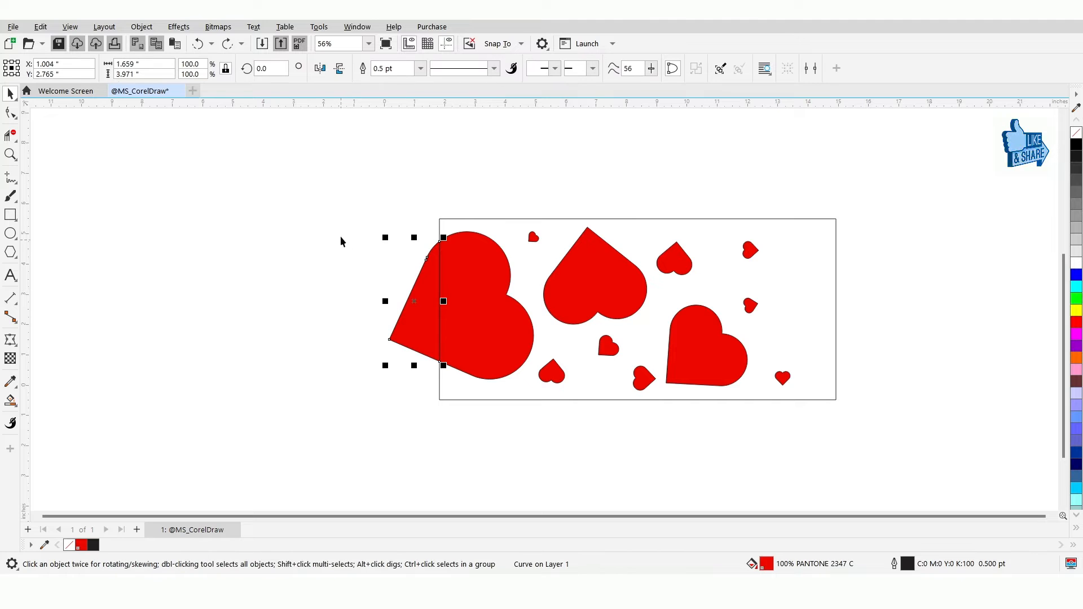
# - Select all the hearts and remove their outlines
pyautogui.moveTo(320, 212); pyautogui.dragTo(811, 399)
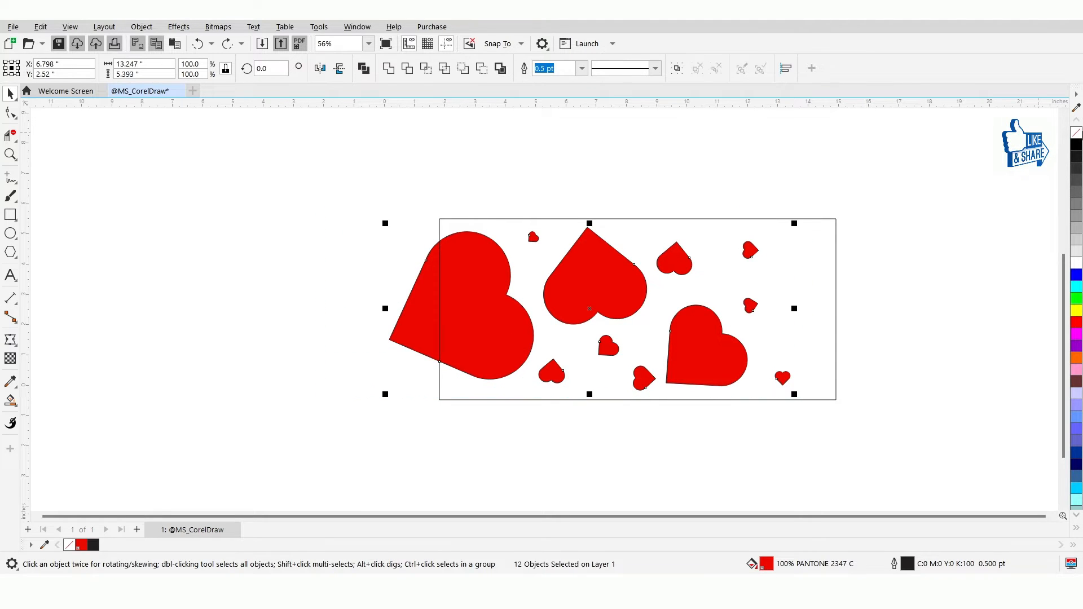
pyautogui.click(407, 335)
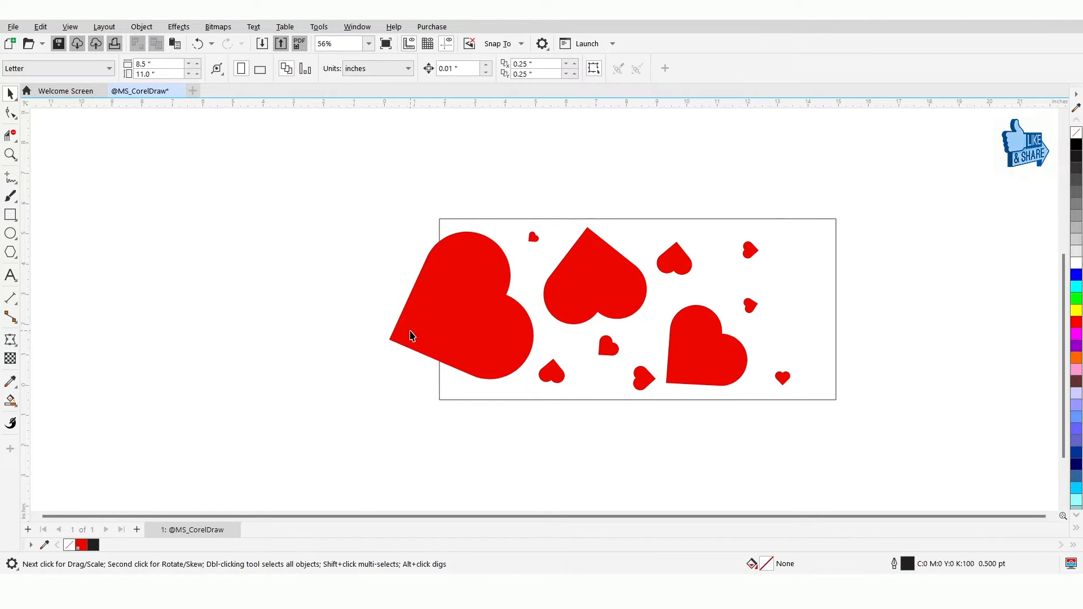
# - Move the outside heart piece against the inside of the rectangle's right edge, using a temporary horizontal guideline to keep its height
pyautogui.moveTo(412, 327); pyautogui.dragTo(402, 328)
pyautogui.moveTo(434, 104); pyautogui.dragTo(444, 239)
pyautogui.moveTo(421, 294); pyautogui.dragTo(824, 299)
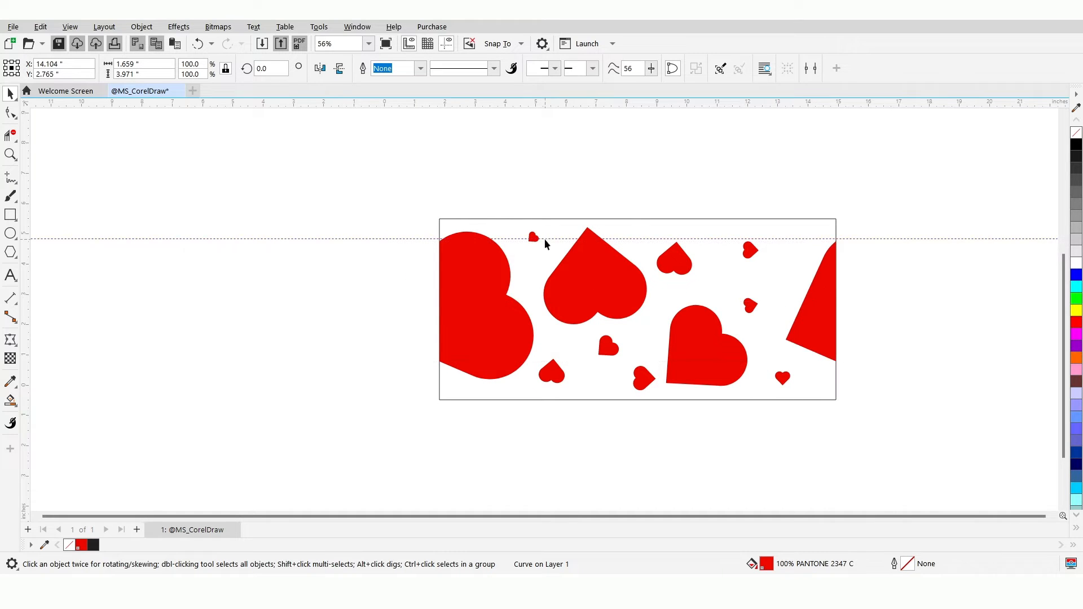
pyautogui.click(545, 240)
pyautogui.click(812, 336)
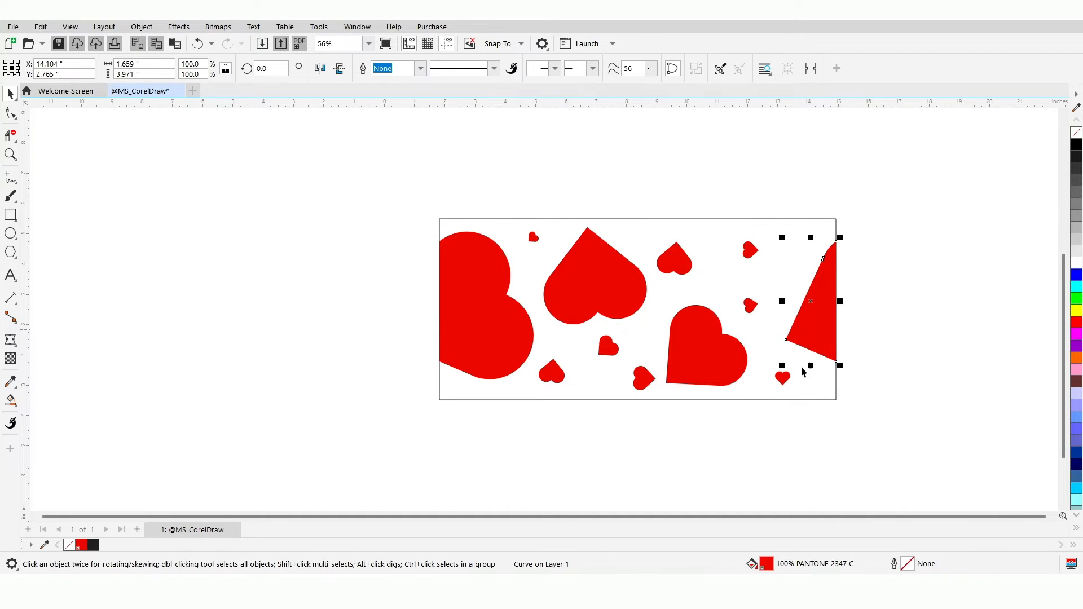
# - Copy the small heart at the lower right to the rectangle's upper right area and rotate it to about 87.6 degrees
pyautogui.click(786, 377)
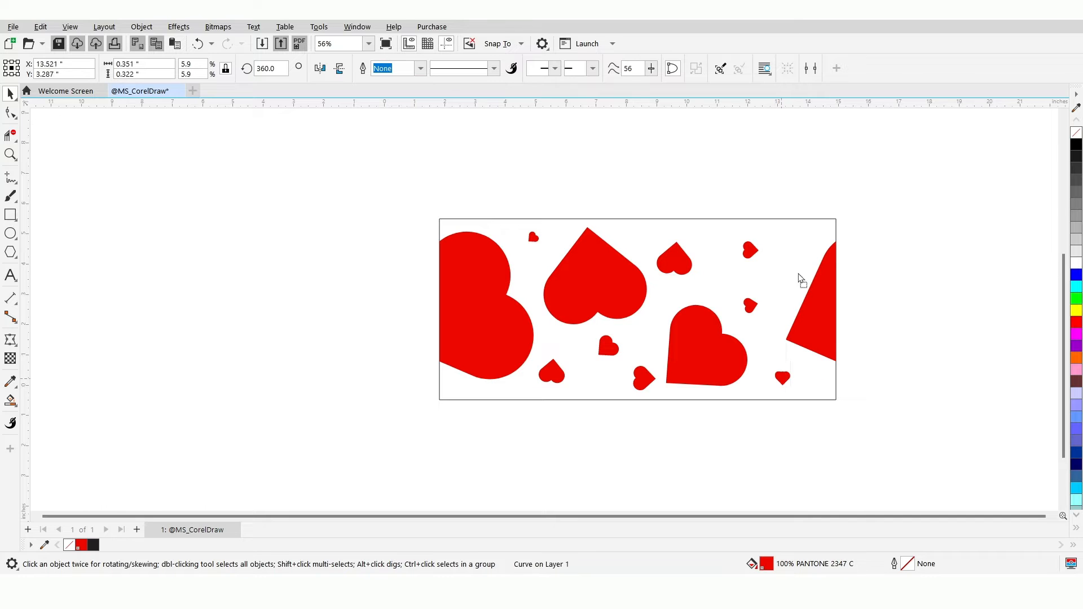
pyautogui.moveTo(799, 275); pyautogui.dragTo(799, 246)
pyautogui.rightClick(799, 246)
pyautogui.click(796, 246)
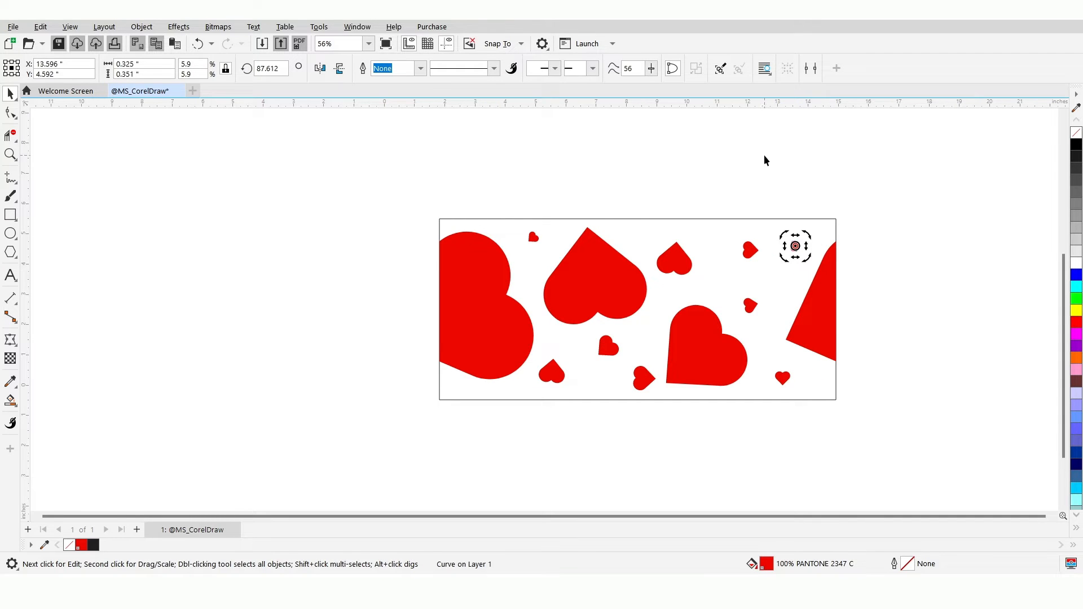
# - Group the rectangle with all its hearts and place the group in the upper left area, scaled to about 79.4%
pyautogui.moveTo(377, 186); pyautogui.dragTo(880, 440)
pyautogui.click(676, 68)
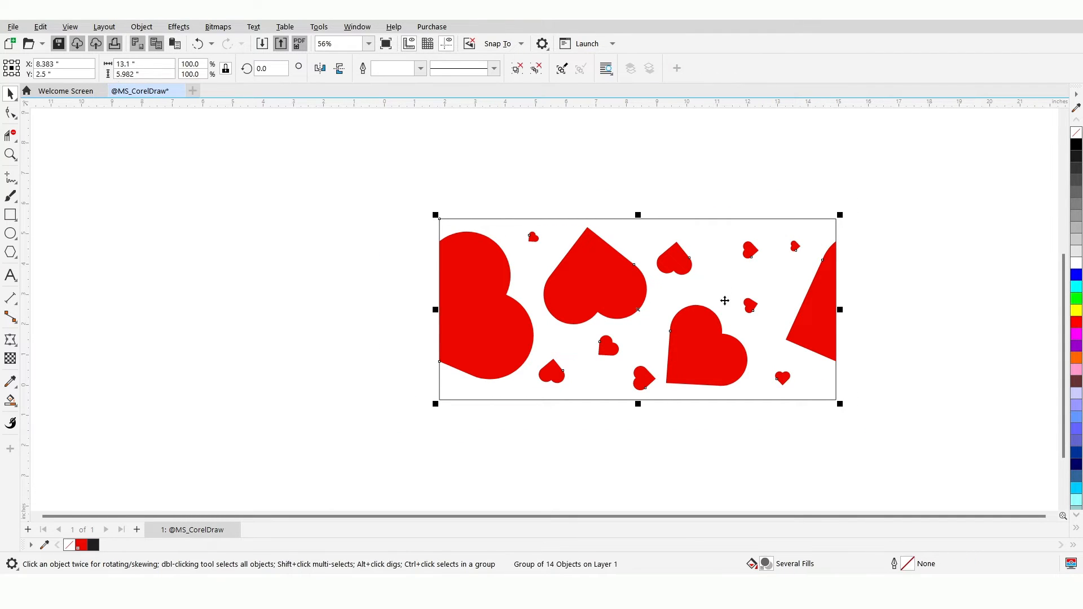
pyautogui.moveTo(722, 300); pyautogui.dragTo(361, 225)
pyautogui.moveTo(475, 327); pyautogui.dragTo(398, 295)
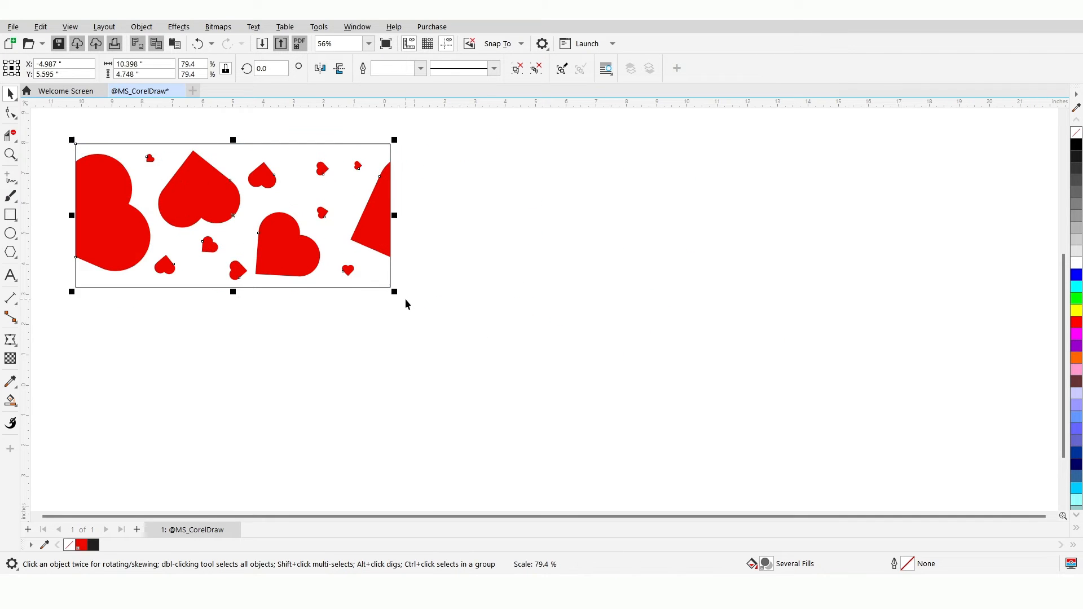
# - Draw a circle about 10.4 inches in diameter to the right of the heart panel
pyautogui.press('F8')
pyautogui.press('F7')
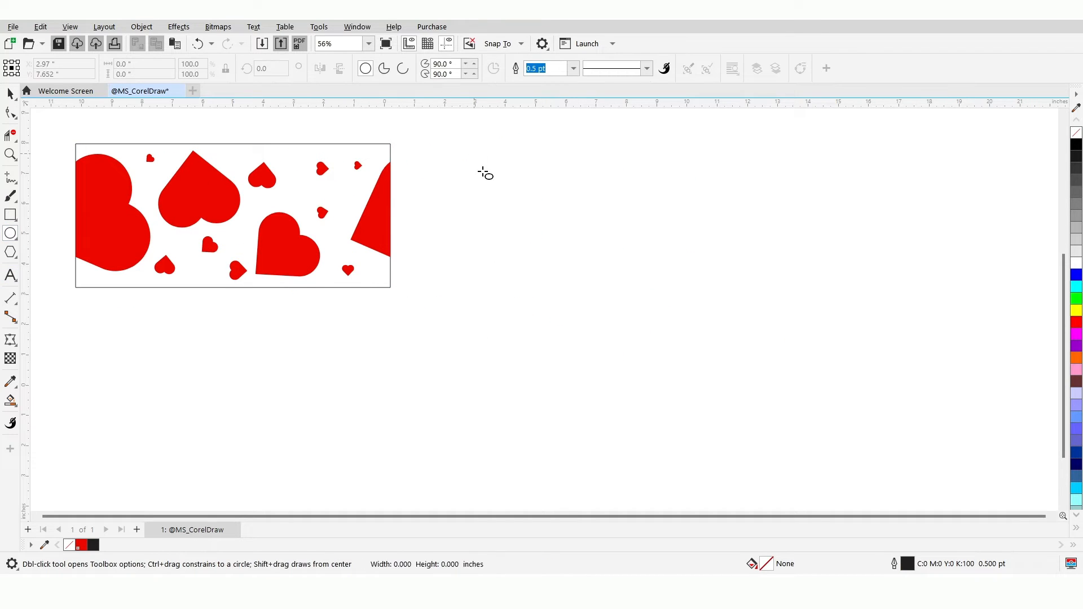
pyautogui.moveTo(474, 153); pyautogui.dragTo(788, 435)
pyautogui.press('space')
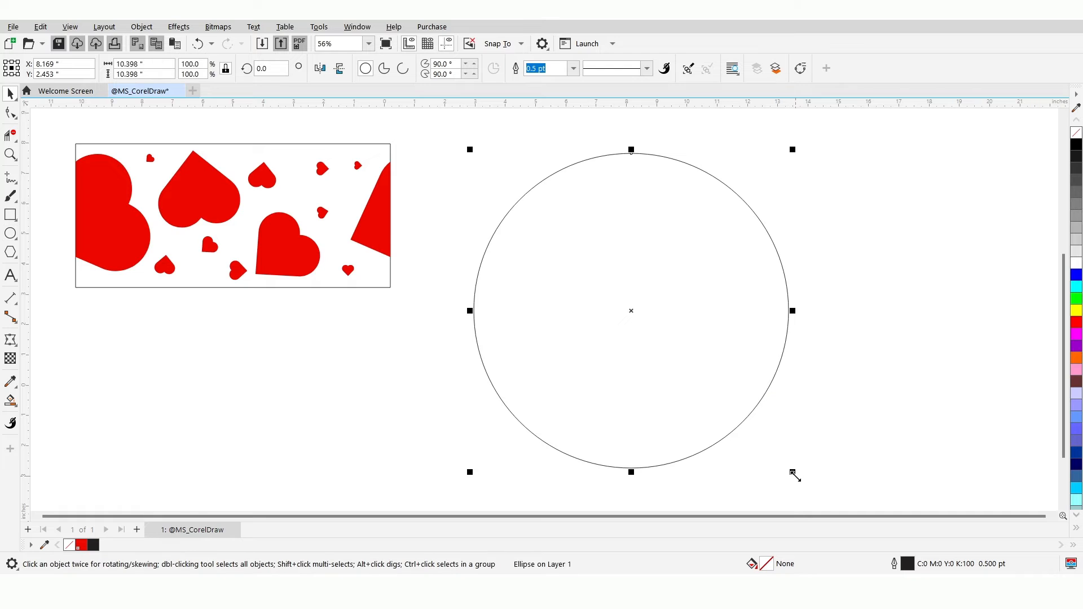
# - Add a concentric copy of the circle scaled to about 71.7% and group both circles
pyautogui.moveTo(794, 473); pyautogui.dragTo(765, 436)
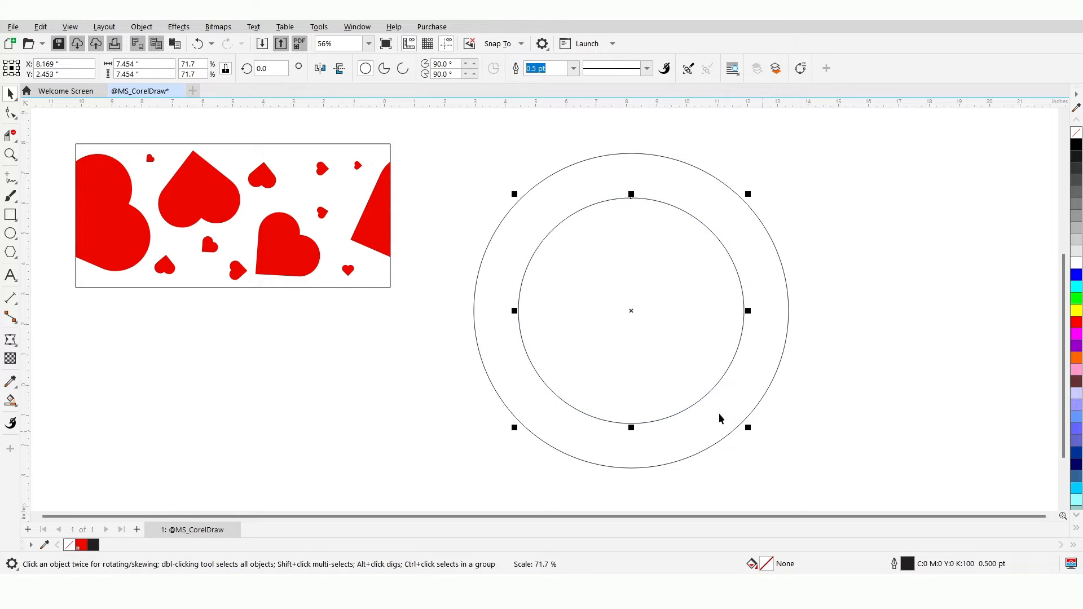
pyautogui.click(439, 166)
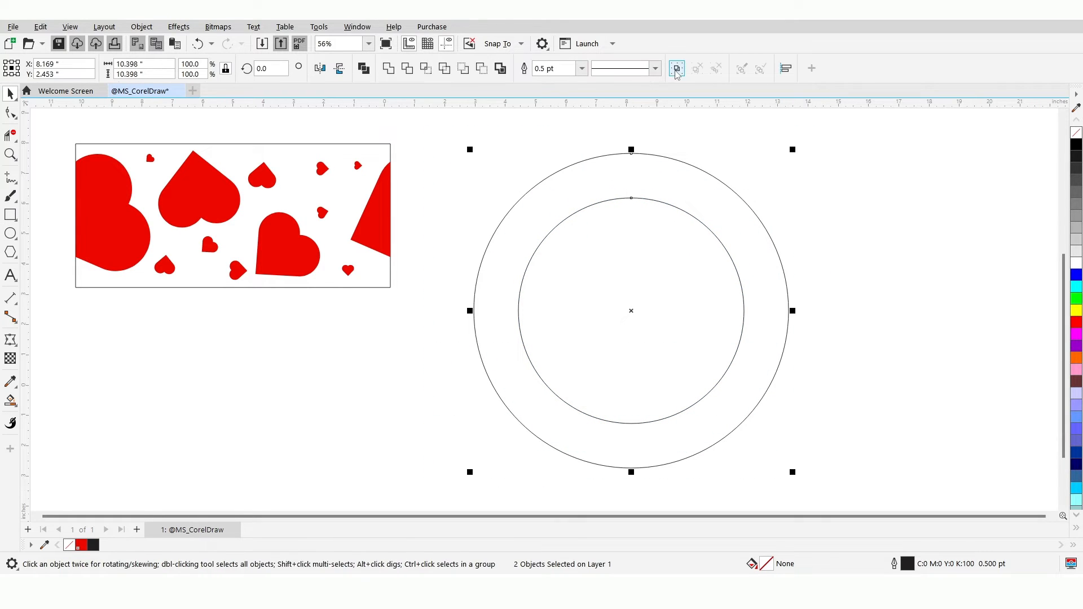
pyautogui.hotkey('ctrl', 'g')
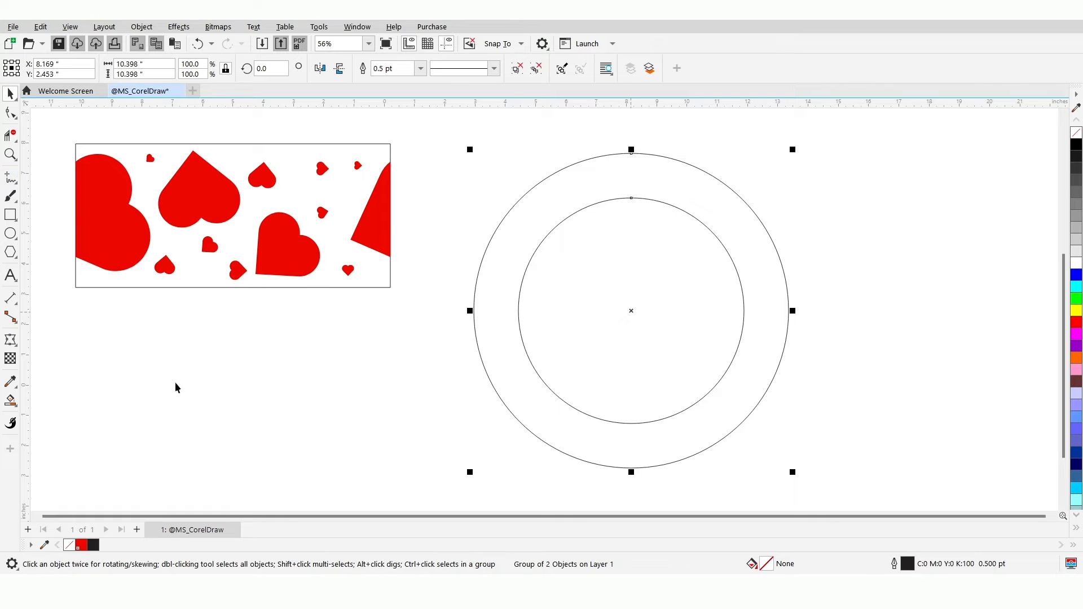
# - Draw a horizontal line about 13.1 inches long across the grouped circles and align its centre with theirs
pyautogui.click(175, 388)
pyautogui.click(10, 178)
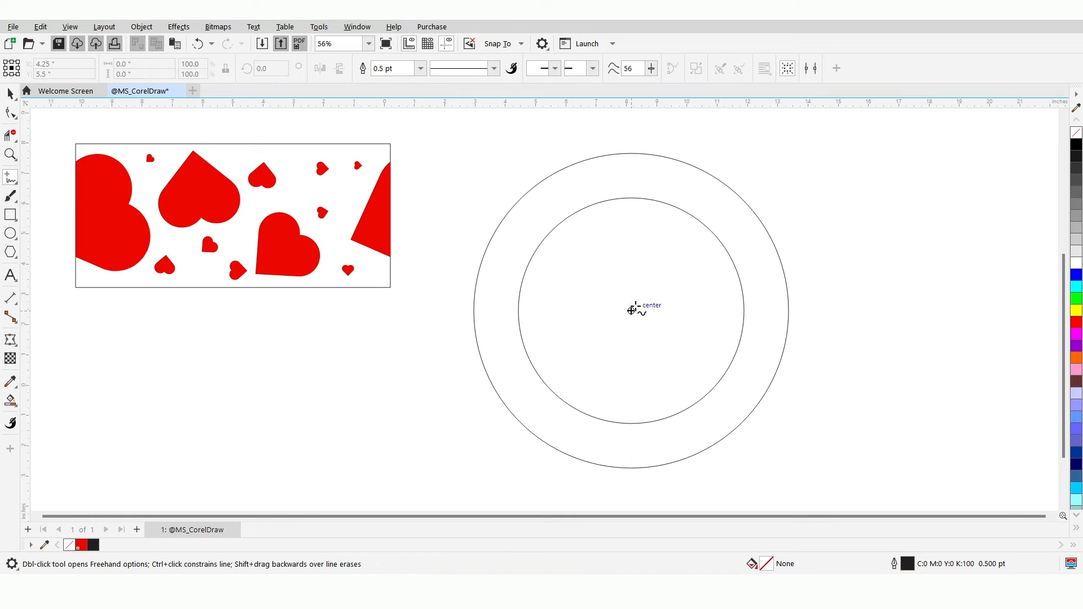
pyautogui.click(821, 312)
pyautogui.press('space')
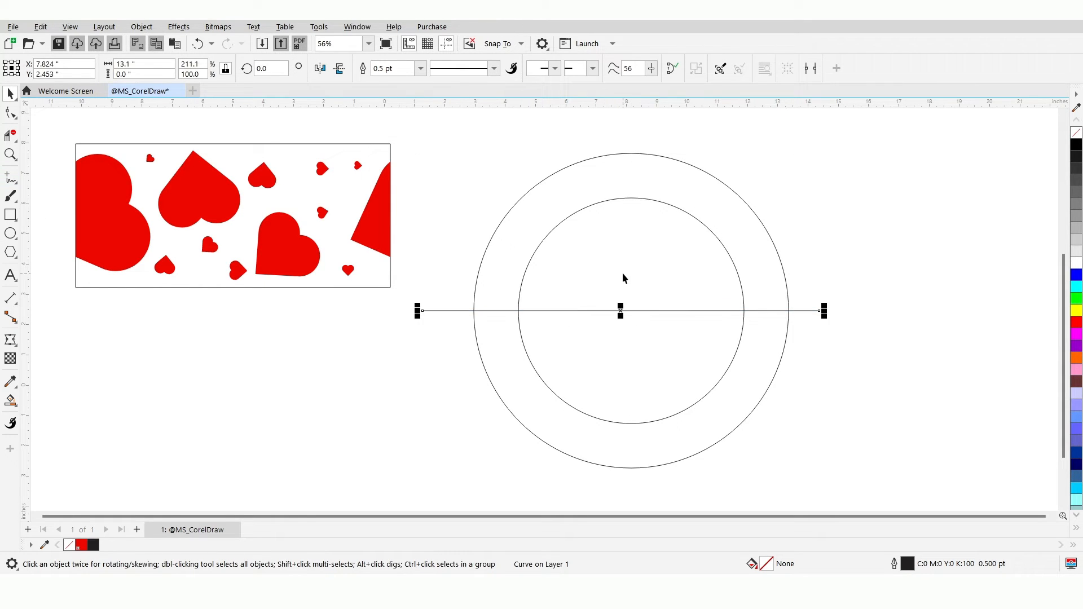
pyautogui.keyDown('shift'); pyautogui.click(623, 279); pyautogui.keyUp('shift')
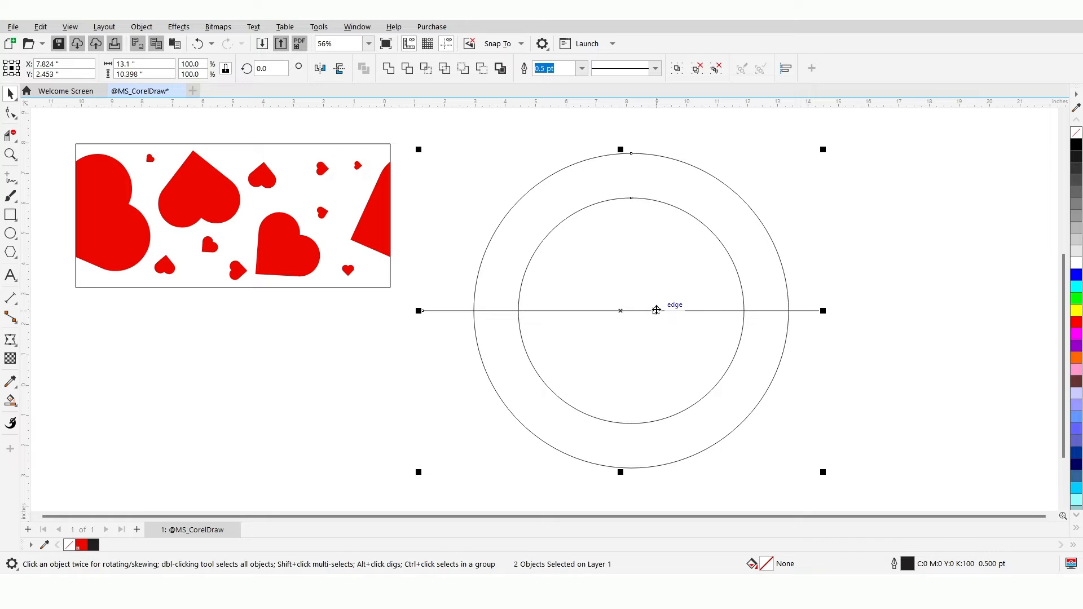
pyautogui.click(550, 119)
# - Create copies of the line rotated about its centre in 45-degree steps, at 45, 90 and 135 degrees
pyautogui.click(807, 311)
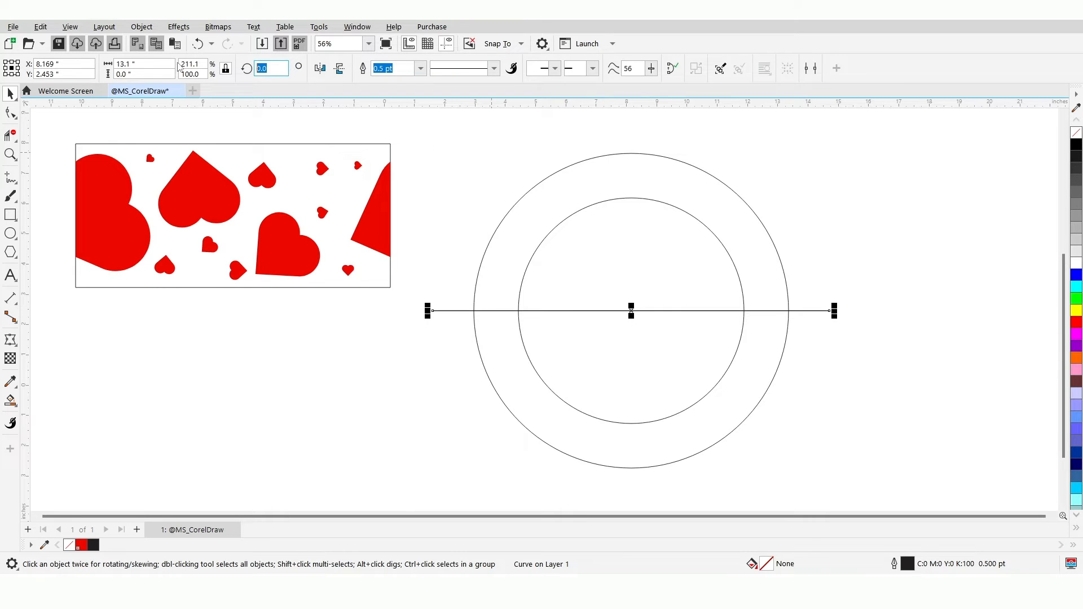
pyautogui.write('45')
pyautogui.press('Return')
pyautogui.hotkey('ctrl', 'r')
pyautogui.hotkey('ctrl', 'r')
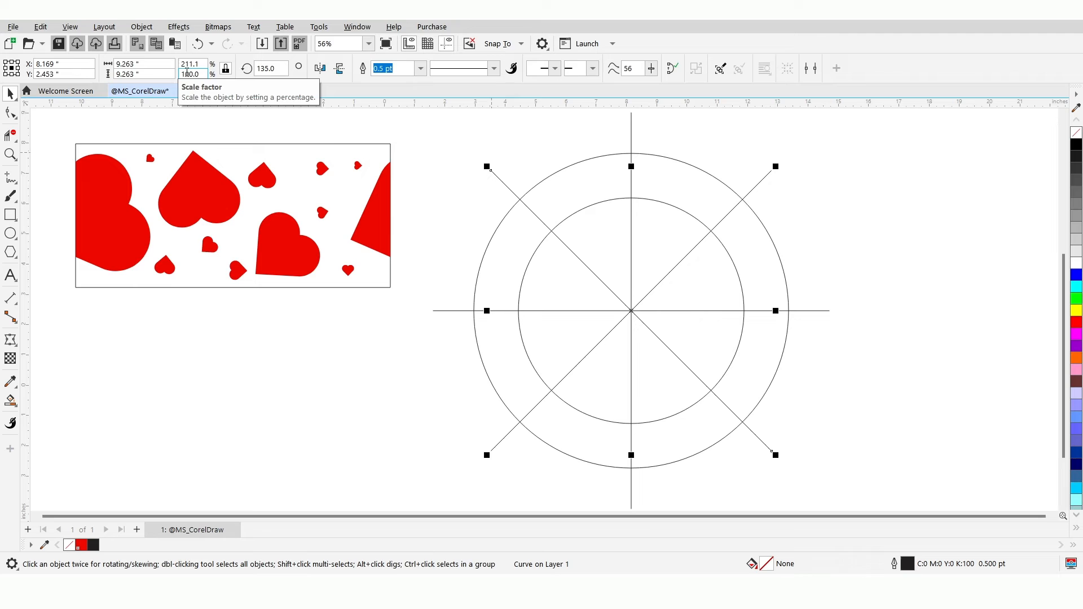
# - Group the concentric circles together with the four lines crossing them
pyautogui.click(431, 188)
pyautogui.scroll(-1, 487, 191)
pyautogui.moveTo(429, 121); pyautogui.dragTo(773, 446)
pyautogui.click(677, 68)
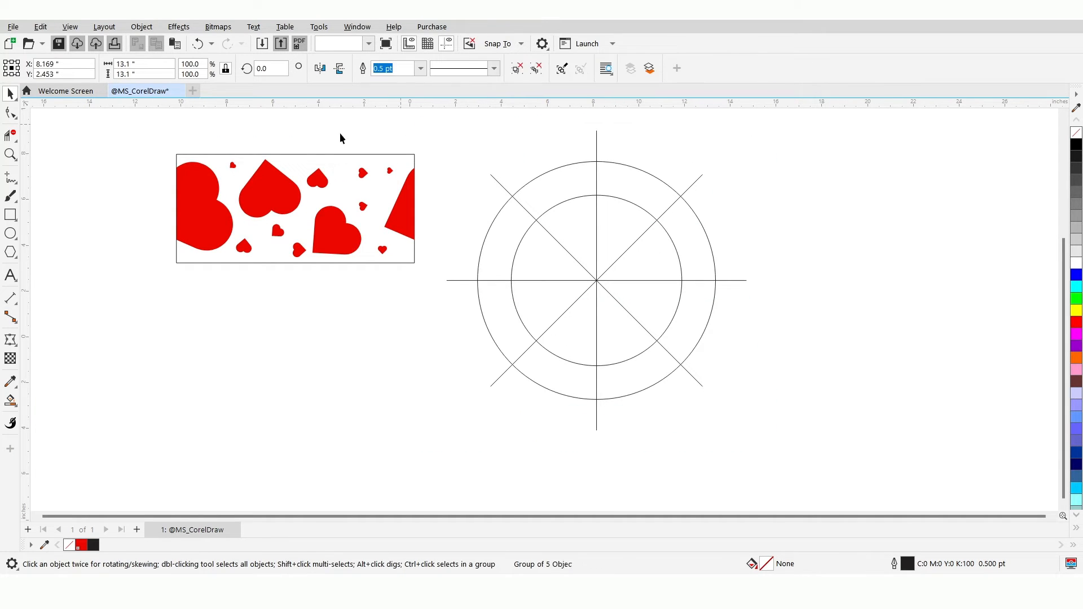
# - Delete the line segments inside the inner circle with the Virtual Segment Delete tool
pyautogui.click(11, 135)
pyautogui.moveTo(586, 271); pyautogui.dragTo(638, 298)
pyautogui.click(11, 94)
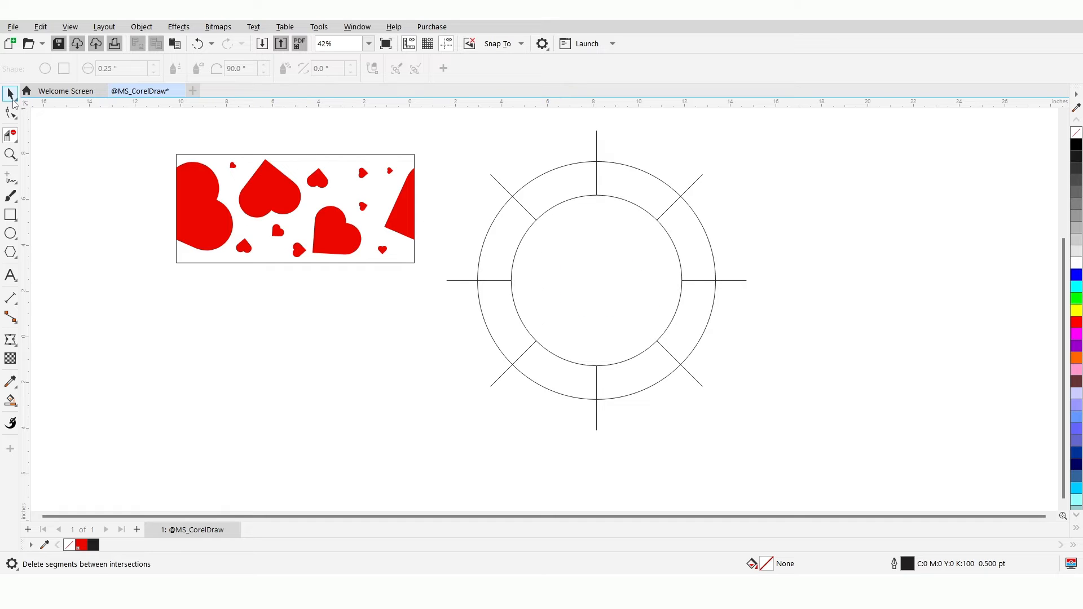
# - Rotate the circles and radial lines together by 22.5 degrees
pyautogui.moveTo(419, 120); pyautogui.dragTo(757, 458)
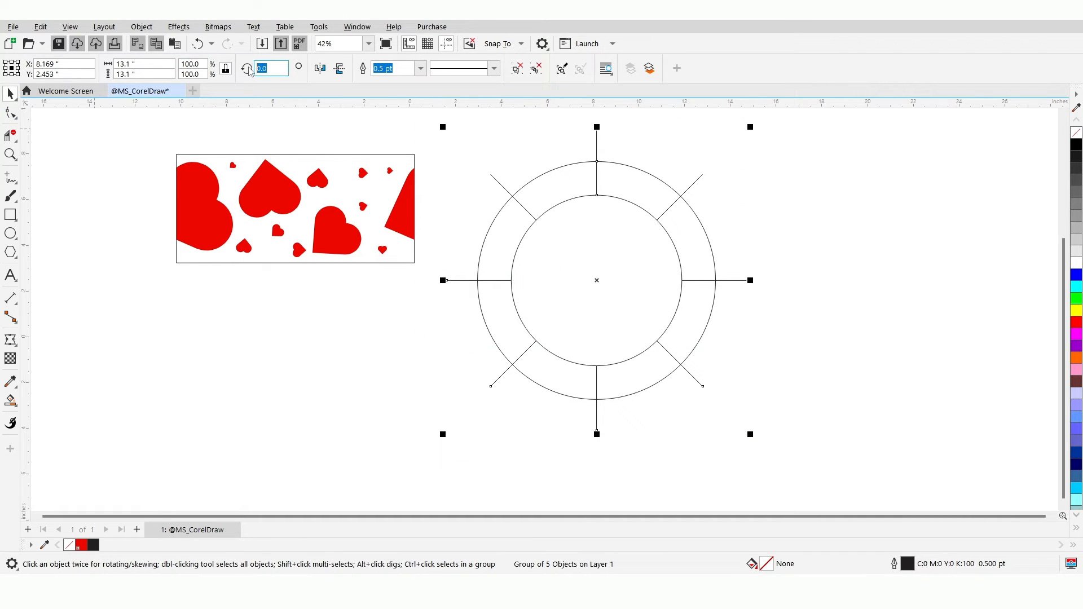
pyautogui.write('22.5')
pyautogui.press('Return')
pyautogui.click(426, 142)
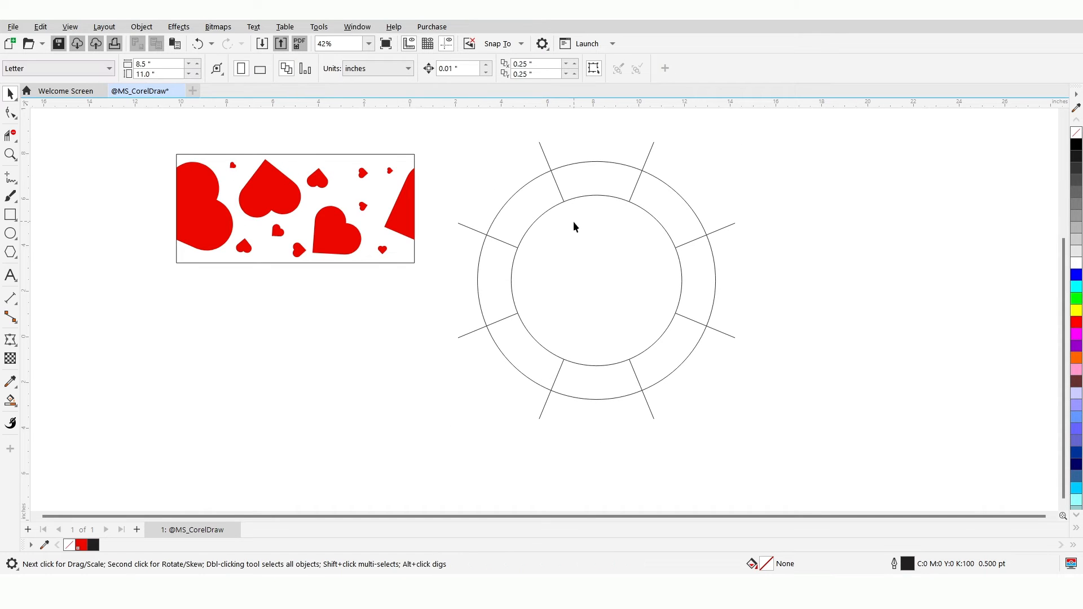
# - Create red shapes from the uppermost ring segment and the inner circle with Smart Fill
pyautogui.click(10, 400)
pyautogui.click(581, 191)
pyautogui.click(580, 244)
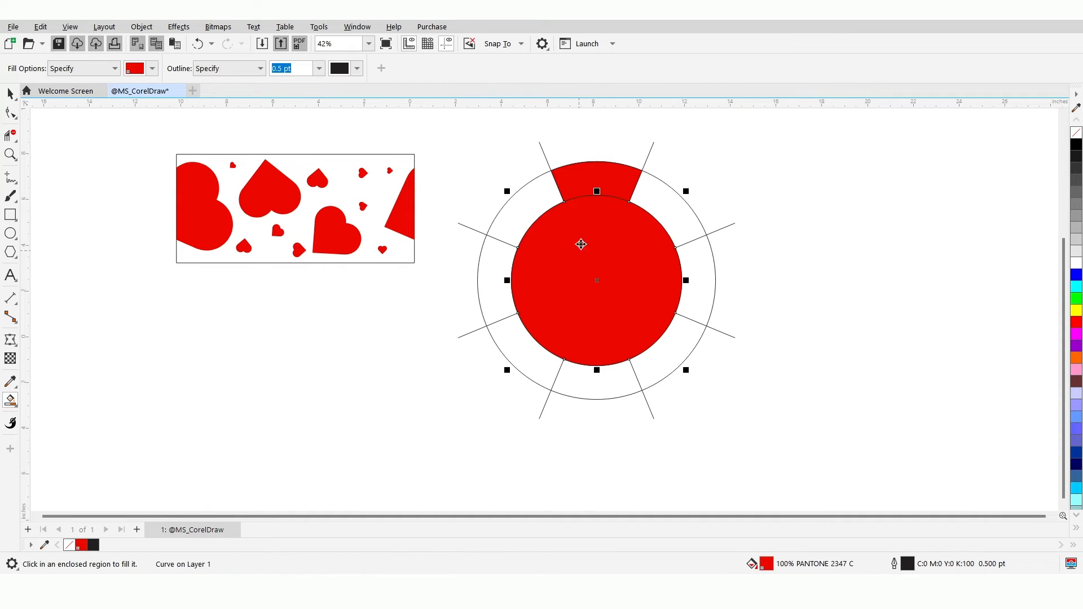
# - Separate the two red shapes from the construction circles and lines, delete the construction group, and move the shapes back beside the heart panel
pyautogui.press('space')
pyautogui.moveTo(609, 180); pyautogui.dragTo(942, 161)
pyautogui.moveTo(430, 123); pyautogui.dragTo(763, 456)
pyautogui.press('Delete')
pyautogui.moveTo(797, 121); pyautogui.dragTo(925, 368)
pyautogui.moveTo(829, 284); pyautogui.dragTo(563, 346)
pyautogui.scroll(1, 41, 269)
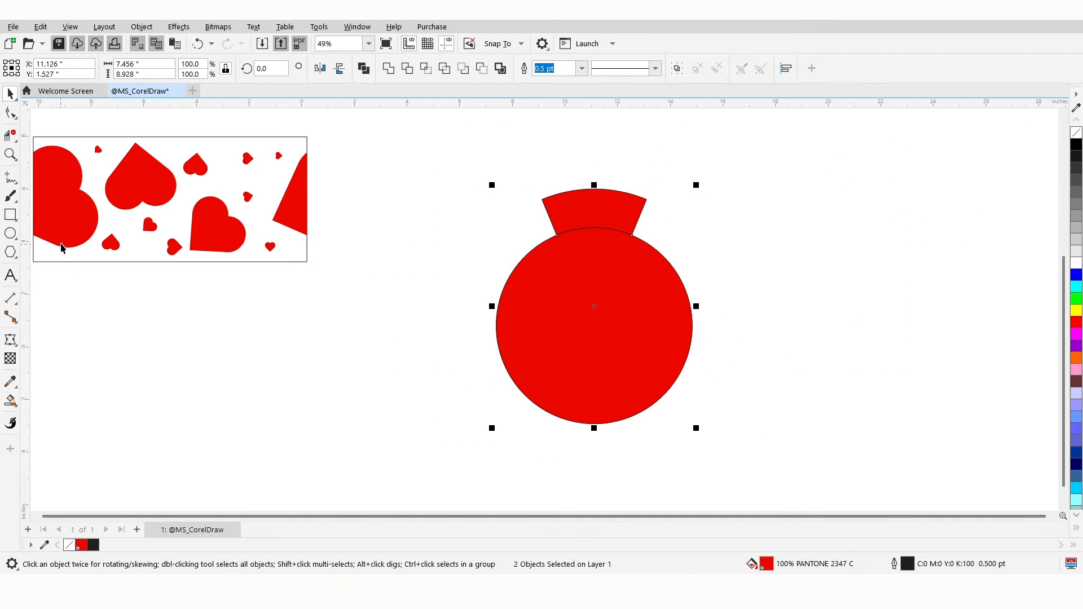
# - Move the heart panel closer to the two red shapes and remove the fill from both shapes
pyautogui.moveTo(118, 237); pyautogui.dragTo(215, 252)
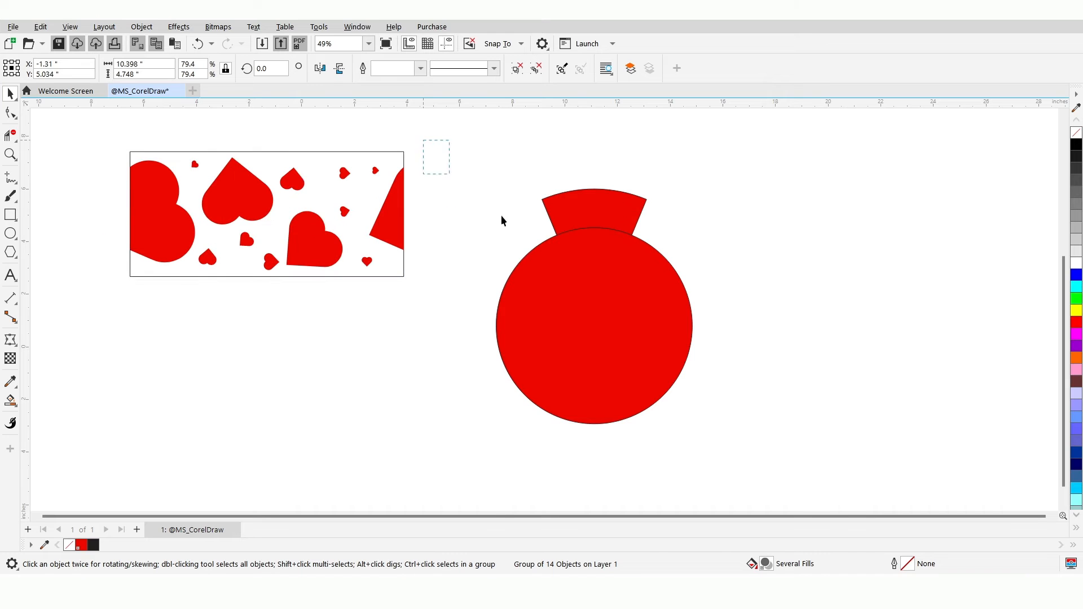
pyautogui.click(1076, 132)
# - Warp the heart panel with an Envelope created from the curved ring segment above the circle
pyautogui.click(401, 210)
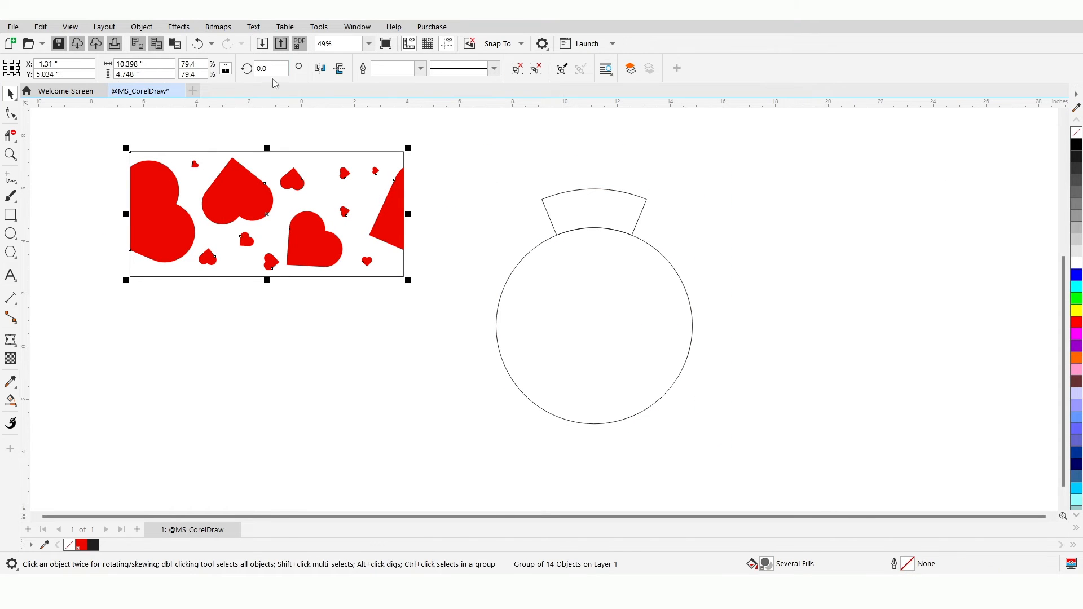
pyautogui.click(178, 26)
pyautogui.click(220, 343)
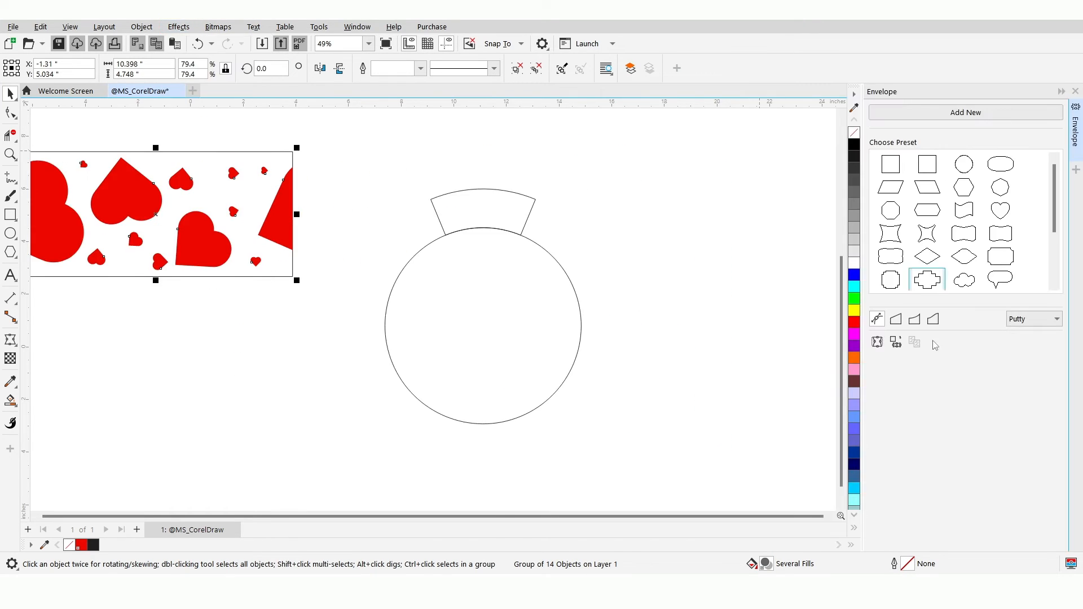
pyautogui.click(456, 215)
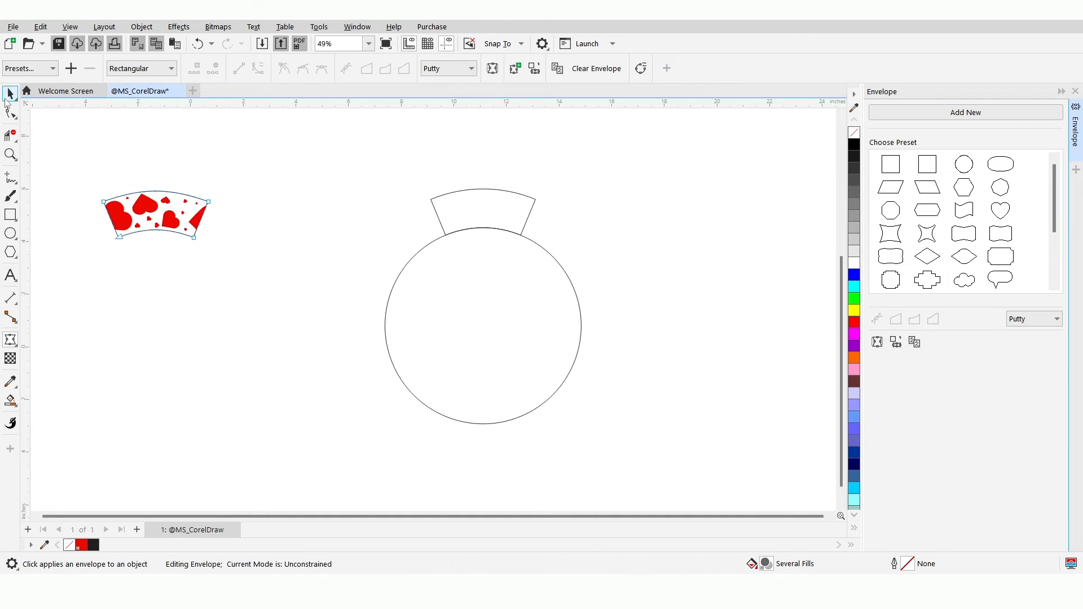
pyautogui.click(1075, 91)
# - Align the warped heart panel with the ring segment, centred both horizontally and vertically
pyautogui.keyDown('shift'); pyautogui.click(602, 217); pyautogui.keyUp('shift')
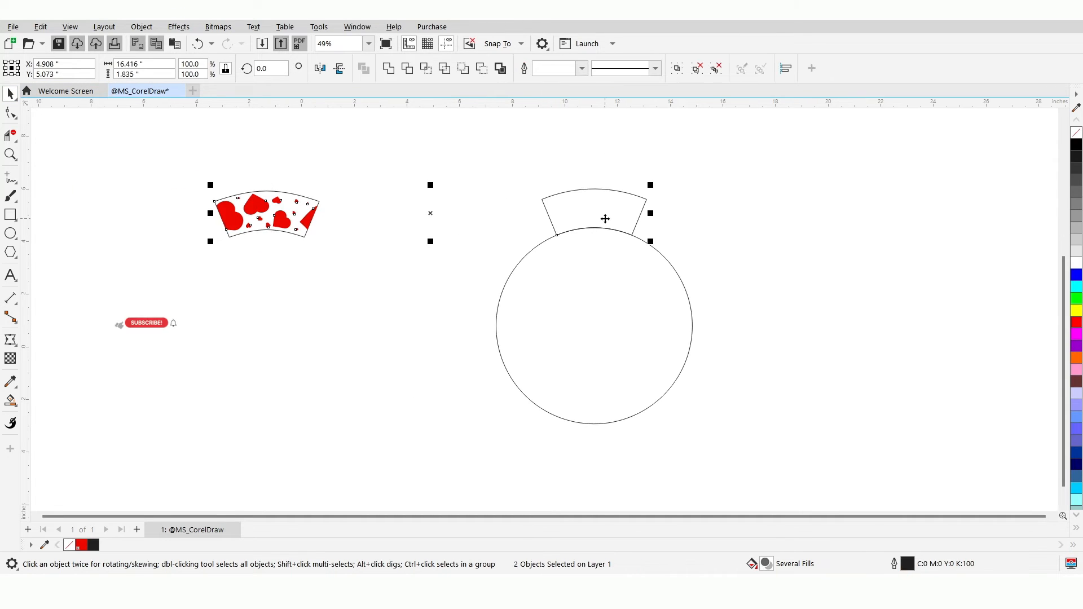
pyautogui.press('c')
pyautogui.press('e')
pyautogui.scroll(1, 765, 361)
pyautogui.scroll(1, 583, 172)
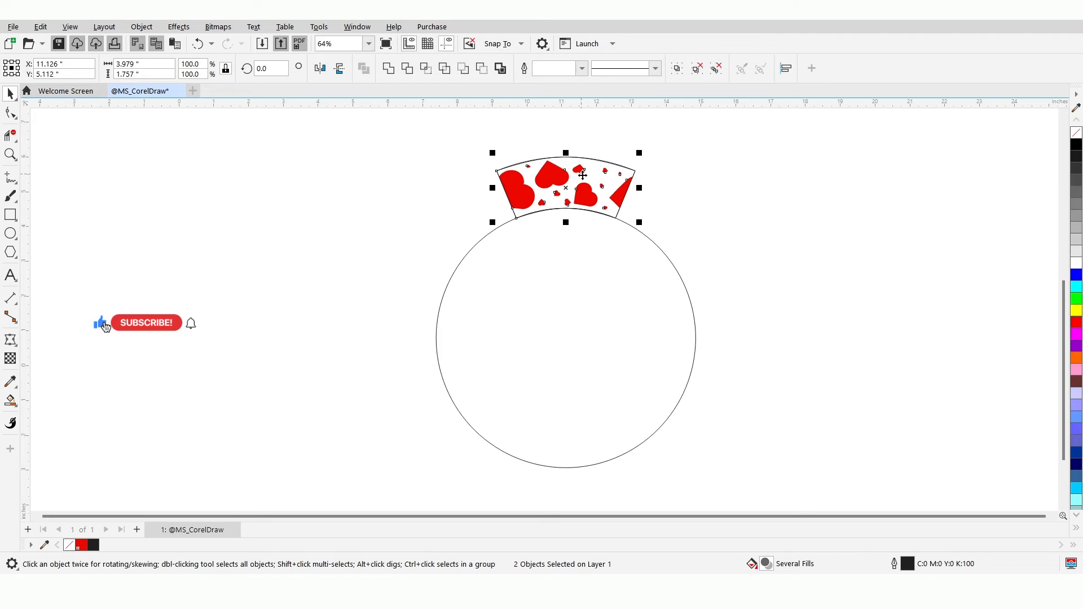
pyautogui.press('Escape')
pyautogui.doubleClick(608, 176)
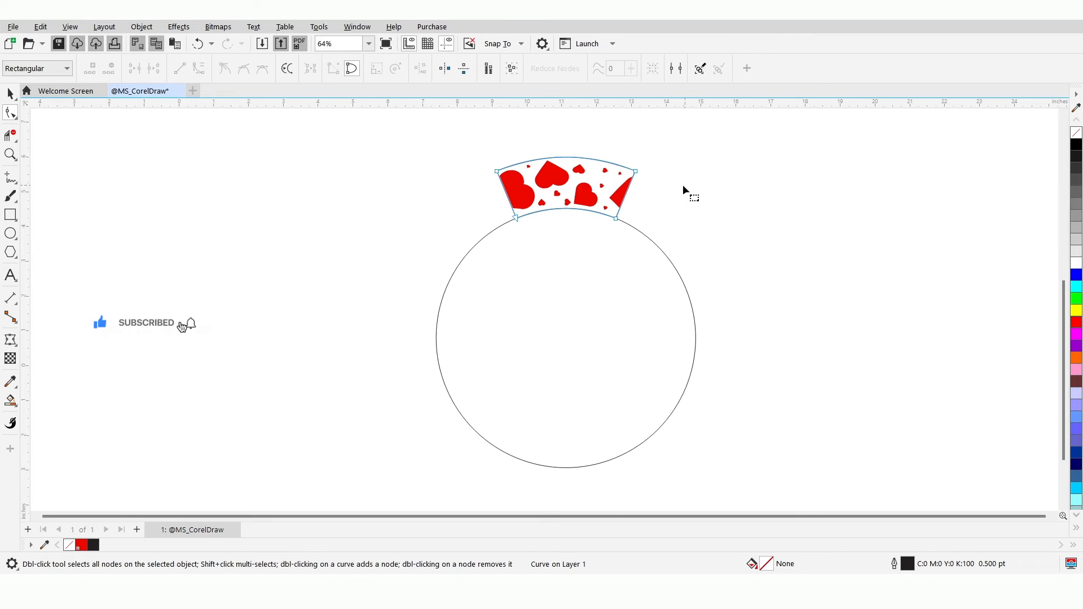
pyautogui.press('space')
pyautogui.moveTo(587, 181); pyautogui.dragTo(800, 177)
pyautogui.hotkey('ctrl', 'z')
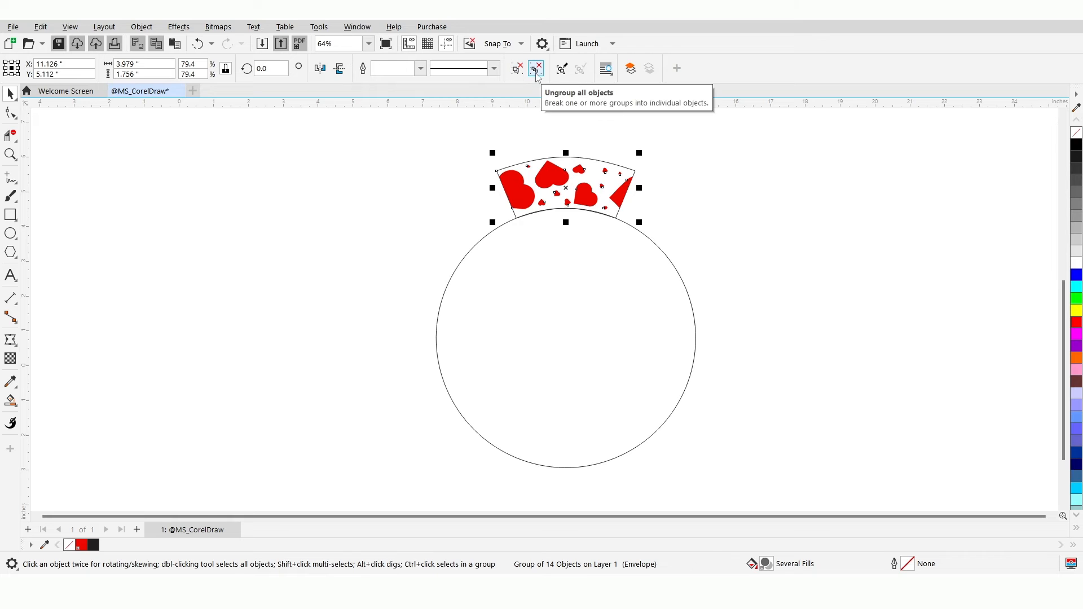
# - Ungroup all objects of the warped heart panel and delete the outline framing the hearts
pyautogui.click(536, 68)
pyautogui.press('Escape')
pyautogui.click(596, 162)
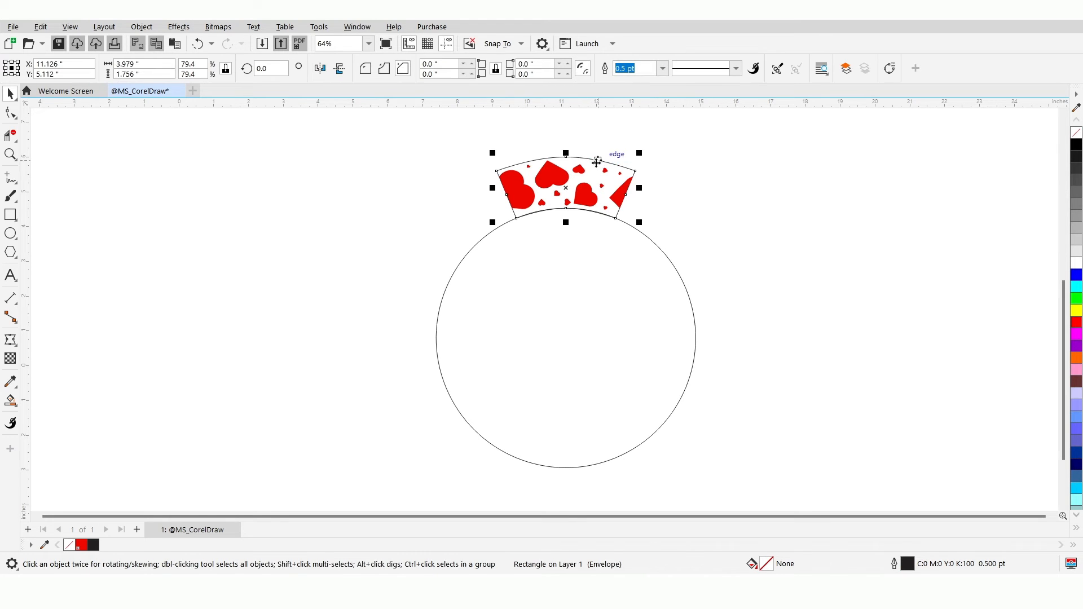
pyautogui.moveTo(753, 171); pyautogui.dragTo(752, 171)
pyautogui.press('Delete')
# - Weld all the hearts above the circle into a single curve
pyautogui.scroll(2, 692, 198)
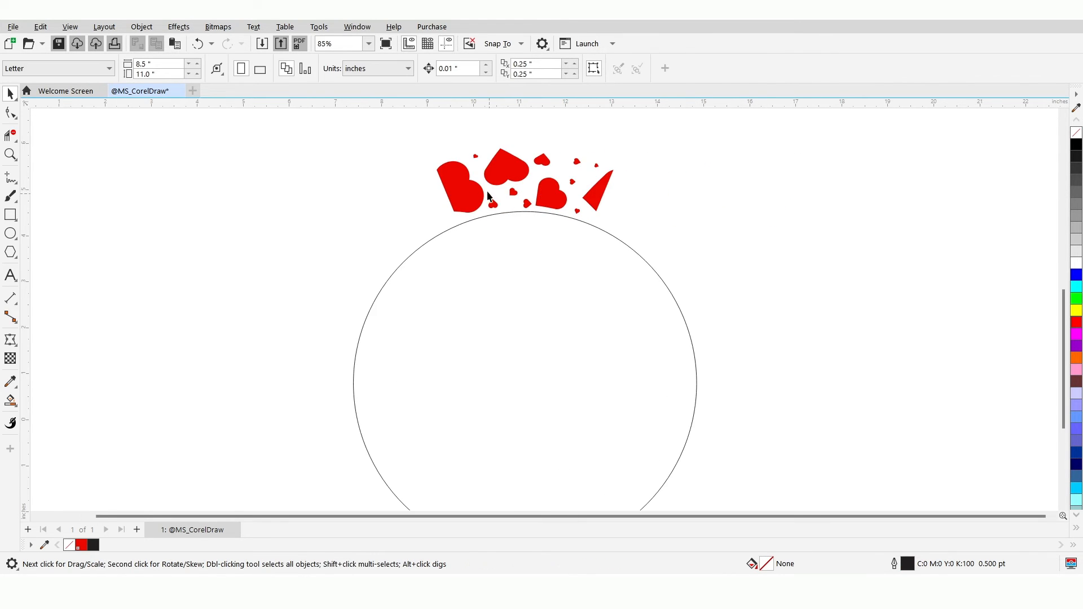
pyautogui.moveTo(650, 246); pyautogui.dragTo(414, 130)
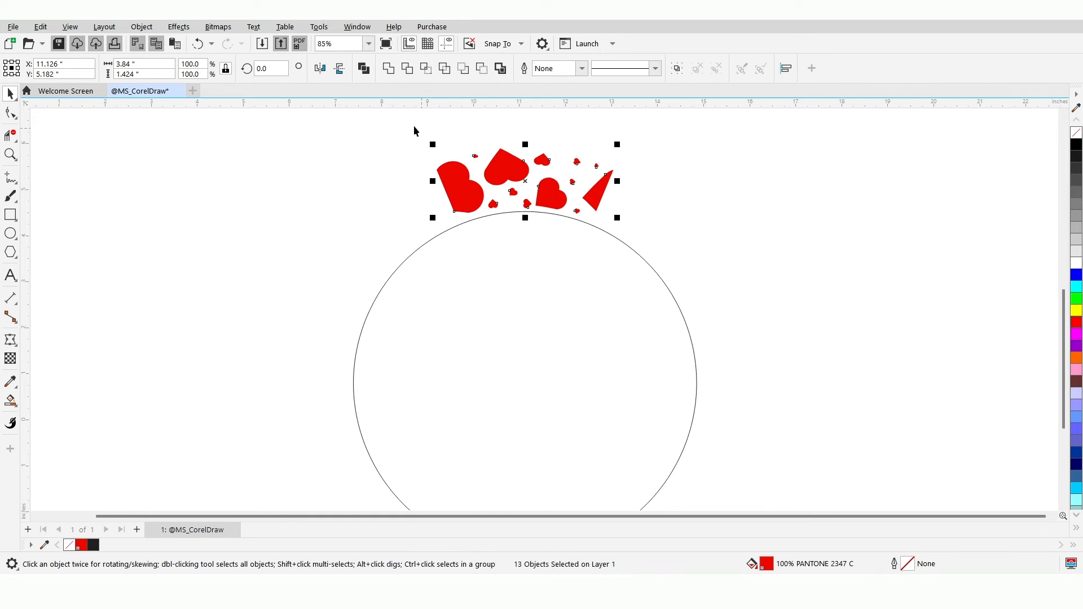
pyautogui.click(388, 68)
# - Reshape the straight cut edges of the two partial hearts at the ends of the strip into outward curves by editing nodes
pyautogui.click(10, 112)
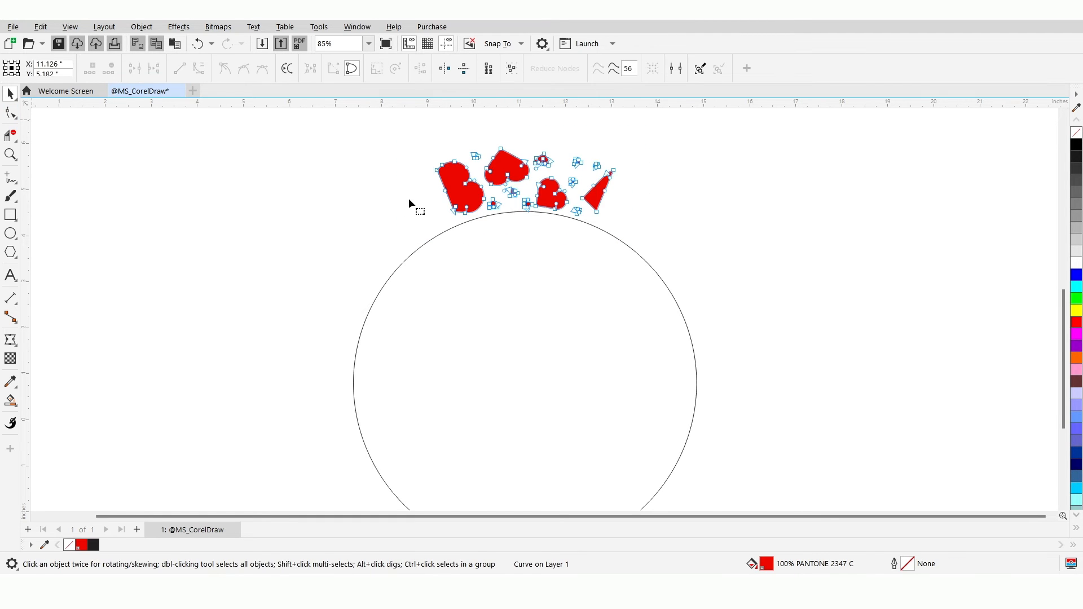
pyautogui.scroll(3, 408, 198)
pyautogui.moveTo(469, 188); pyautogui.dragTo(463, 195)
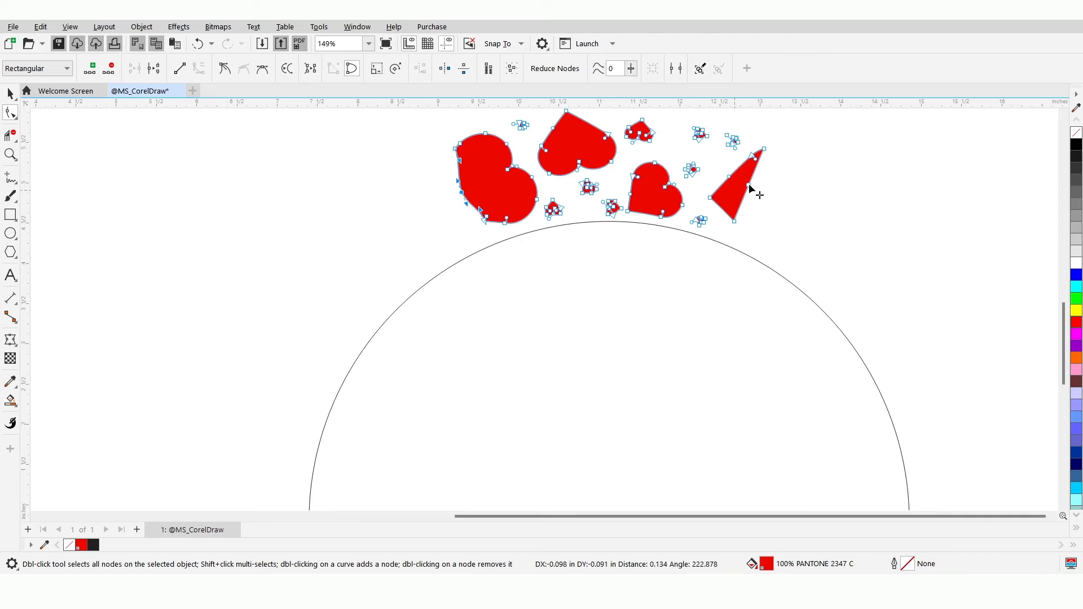
pyautogui.moveTo(750, 185); pyautogui.dragTo(759, 190)
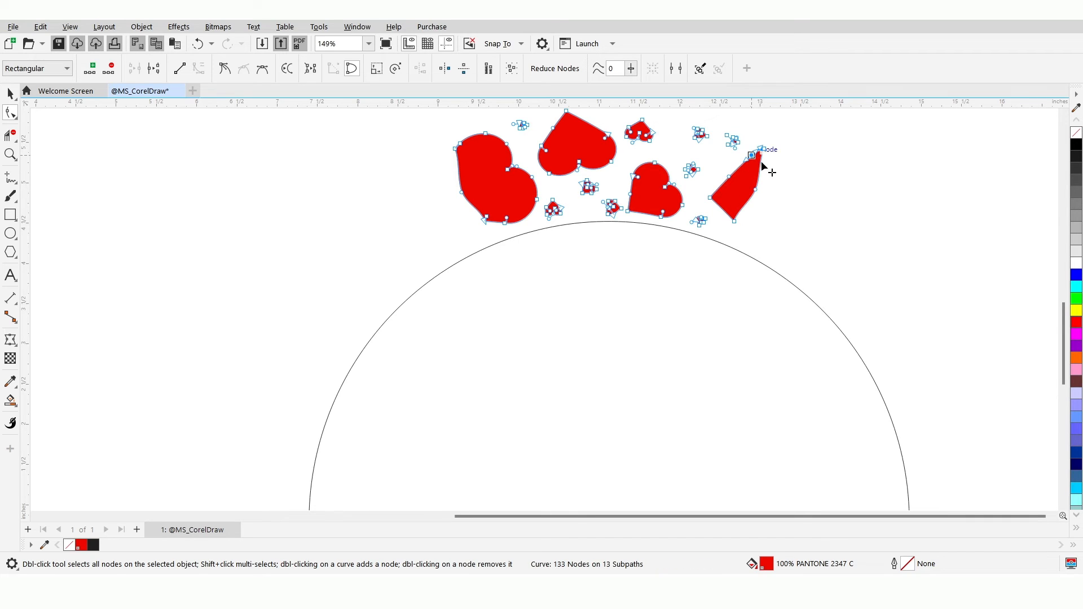
pyautogui.moveTo(763, 166); pyautogui.dragTo(764, 162)
pyautogui.click(740, 207)
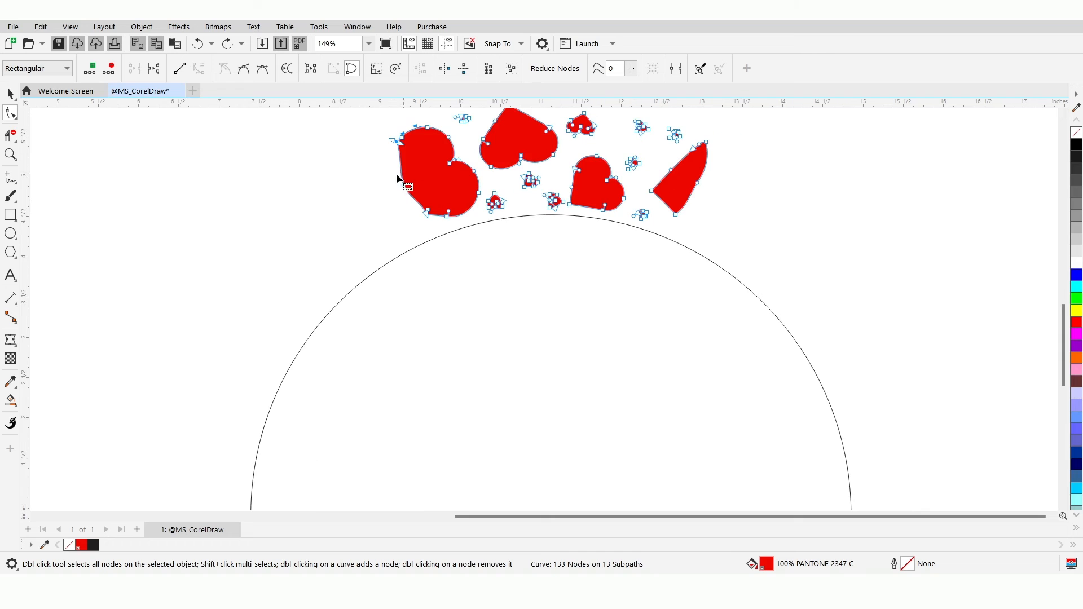
pyautogui.click(403, 186)
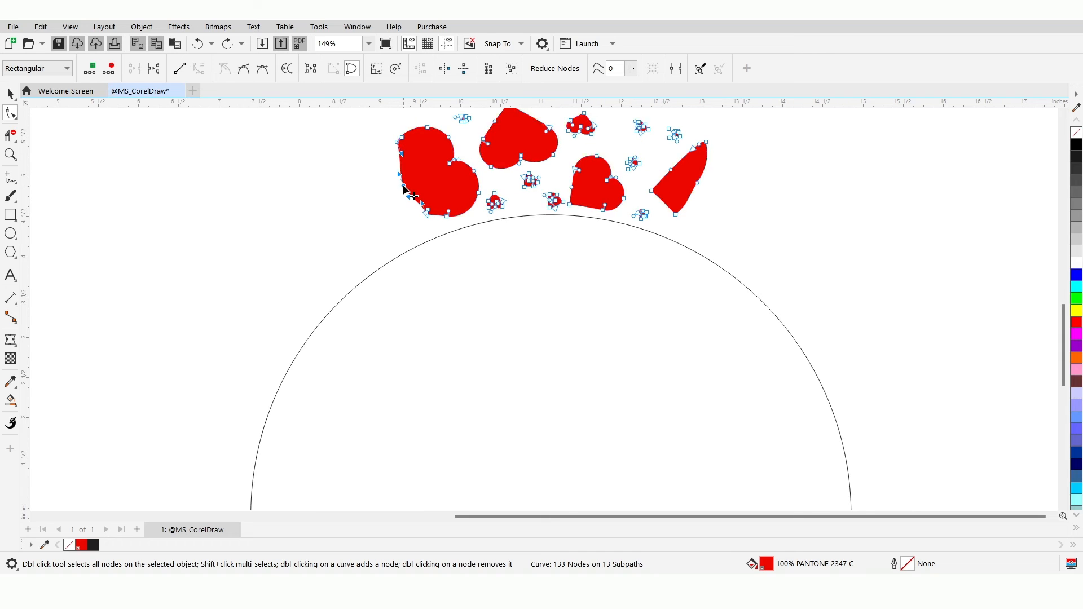
pyautogui.moveTo(402, 157); pyautogui.dragTo(390, 157)
pyautogui.press('space')
# - Copy the welded hearts rotated around the circle's centre and repeat the copy until eight sets form a full ring
pyautogui.scroll(-2, 459, 339)
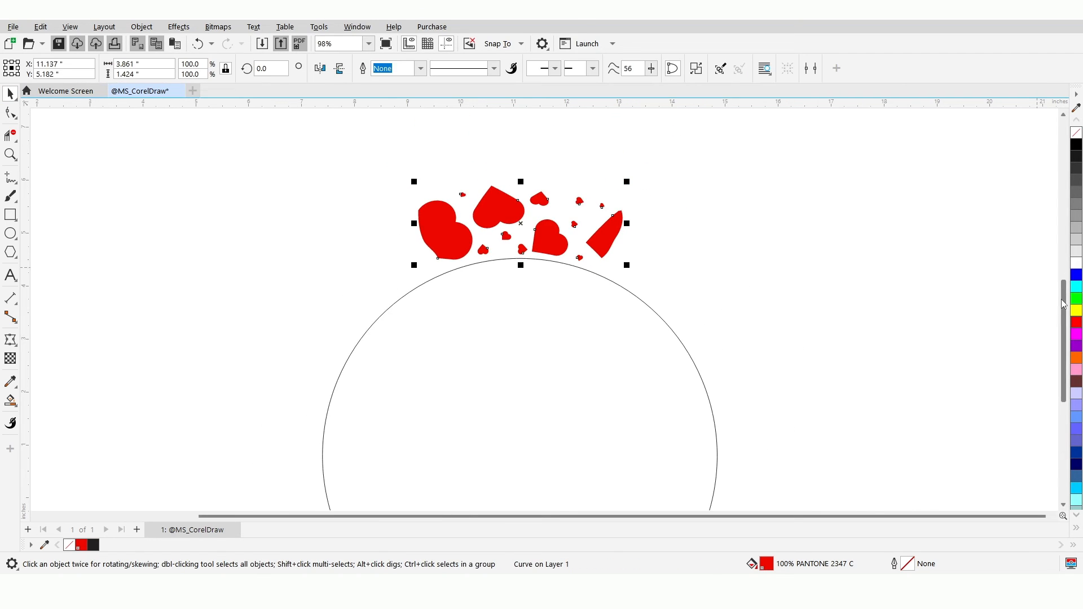
pyautogui.moveTo(1062, 300); pyautogui.dragTo(1062, 326)
pyautogui.scroll(-2, 634, 336)
pyautogui.moveTo(1063, 367); pyautogui.dragTo(1062, 385)
pyautogui.click(559, 163)
pyautogui.moveTo(485, 133); pyautogui.dragTo(355, 224)
pyautogui.hotkey('ctrl', 'r')
pyautogui.hotkey('ctrl', 'r')
pyautogui.hotkey('ctrl', 'r')
pyautogui.hotkey('ctrl', 'r')
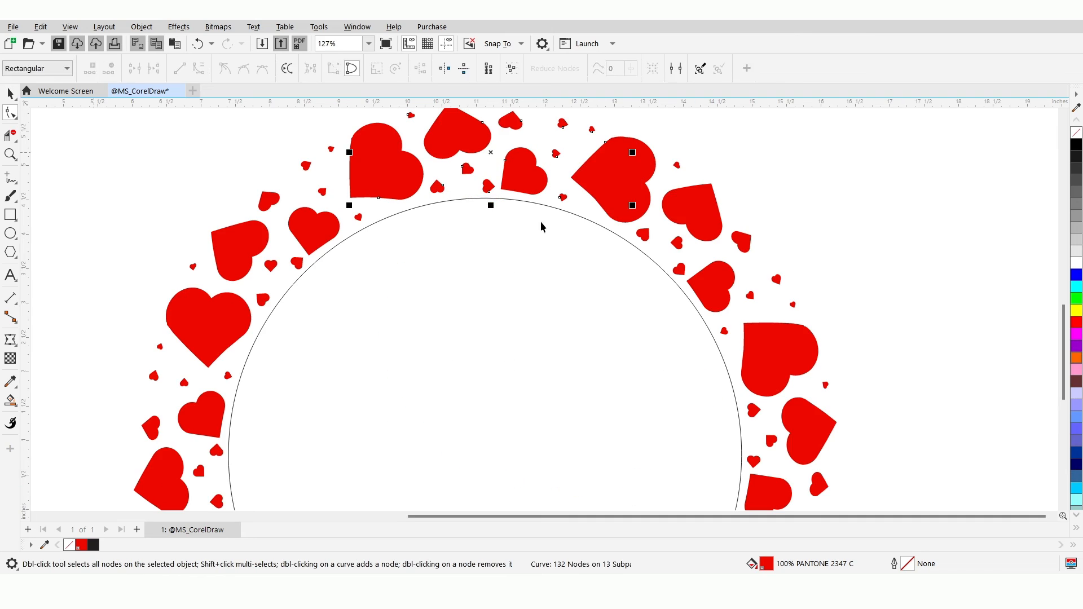
# - Delete the circle outline inside the ring of hearts
pyautogui.press('space')
pyautogui.click(593, 271)
pyautogui.scroll(-1, 544, 288)
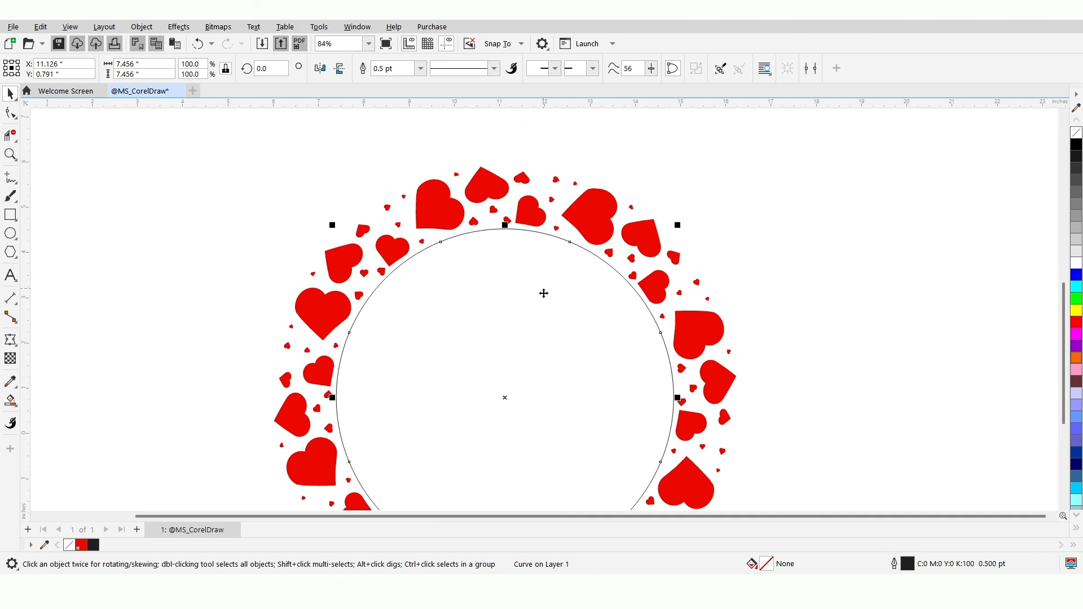
pyautogui.moveTo(1064, 351); pyautogui.dragTo(1064, 383)
pyautogui.scroll(-1, 580, 385)
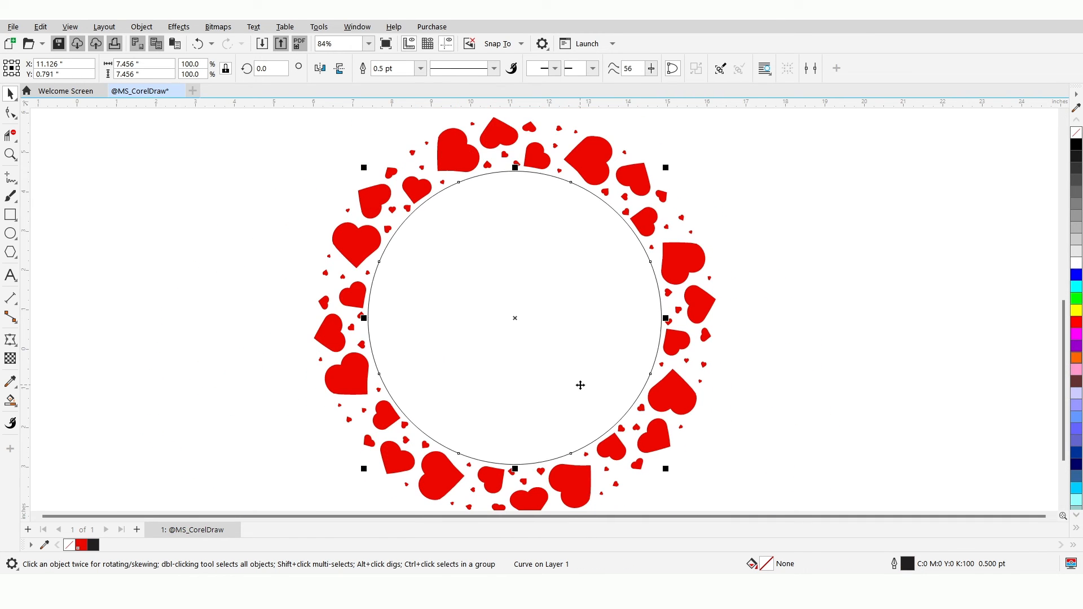
pyautogui.click(708, 208)
pyautogui.click(510, 265)
pyautogui.press('Delete')
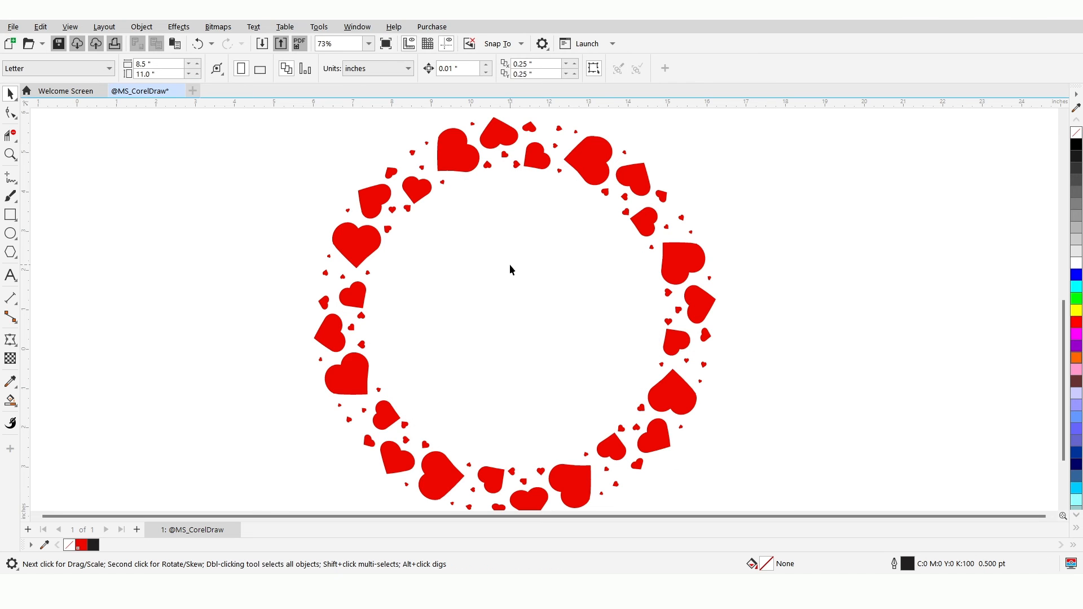
# - Group all eight heart sets and rotate the ring to about 312.9 degrees
pyautogui.hotkey('ctrl', 'a')
pyautogui.click(515, 317)
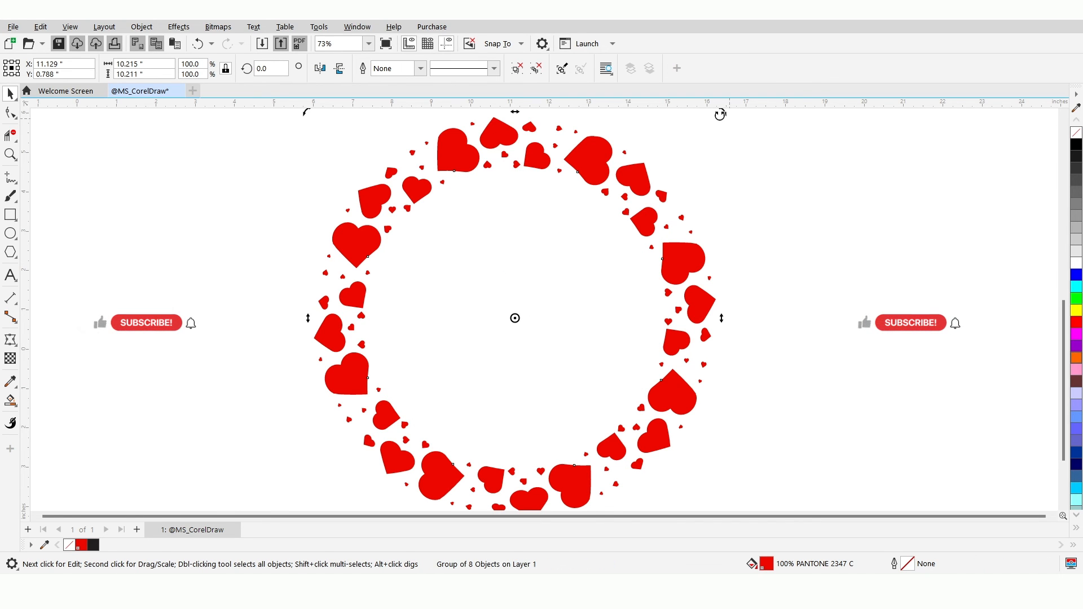
pyautogui.moveTo(721, 113); pyautogui.dragTo(745, 327)
pyautogui.click(812, 324)
pyautogui.scroll(-1, 624, 375)
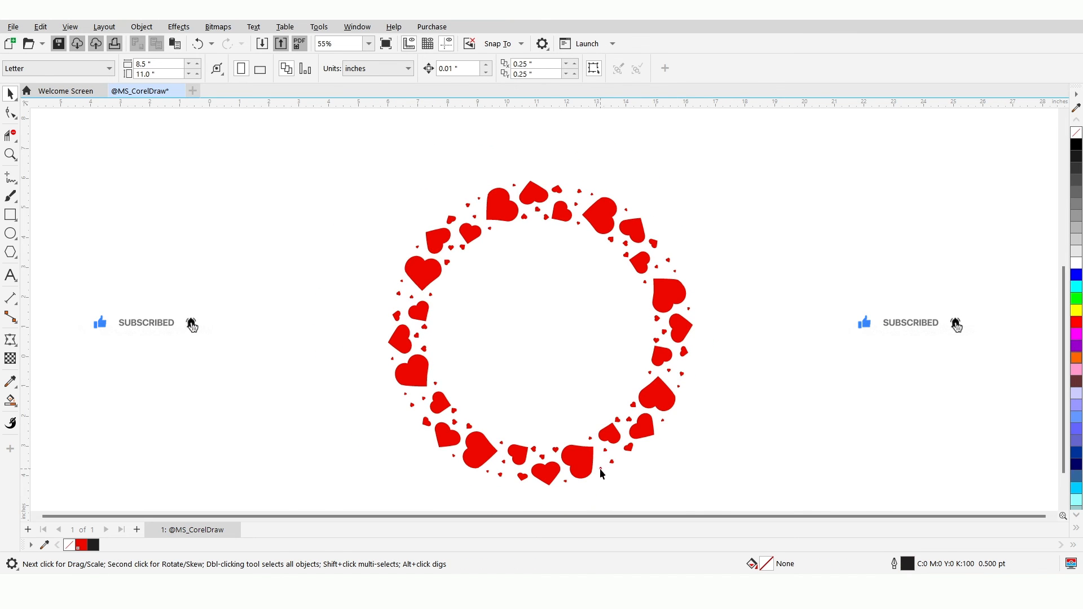
# - Place a copy of the heart ring to the left of the original and fill the copy black
pyautogui.moveTo(584, 461); pyautogui.dragTo(591, 439)
pyautogui.moveTo(675, 383); pyautogui.dragTo(332, 384)
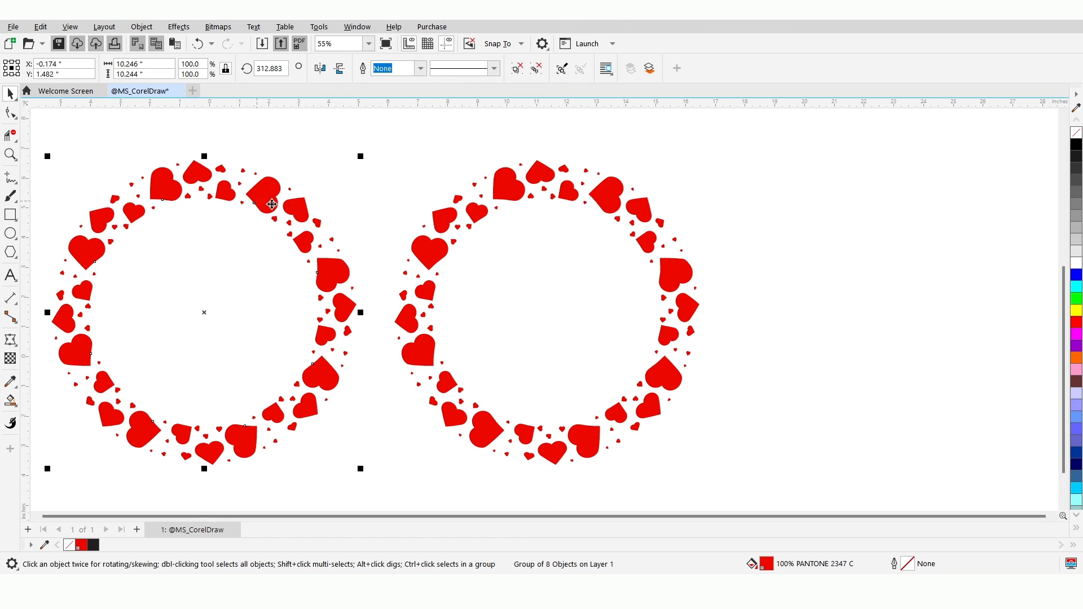
pyautogui.click(273, 205)
pyautogui.click(1076, 145)
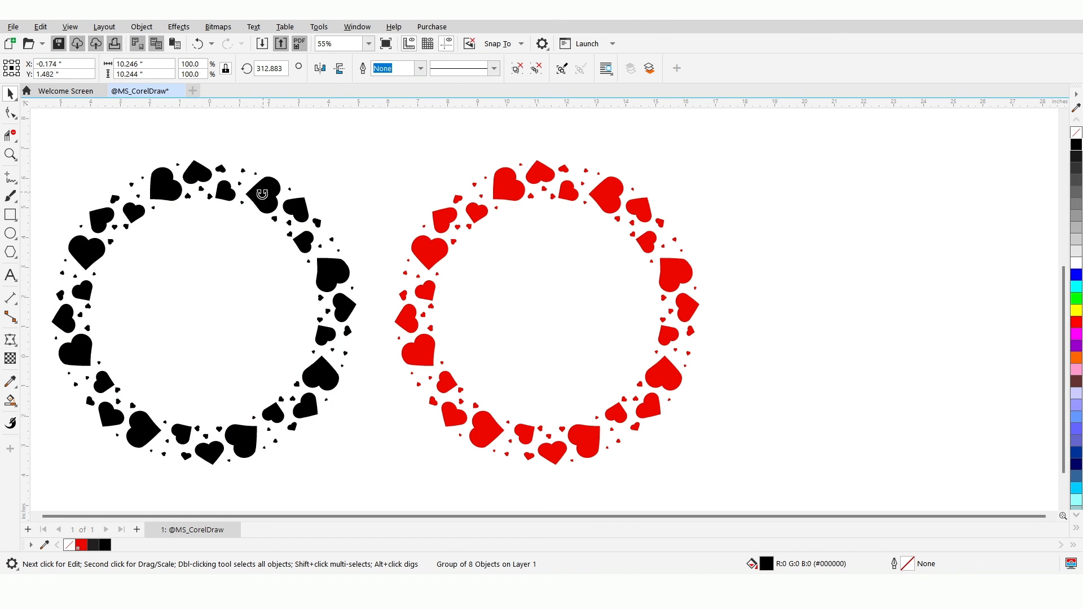
# - Place a second black copy of the heart ring to the right of the red one
pyautogui.moveTo(363, 154); pyautogui.dragTo(845, 216)
pyautogui.moveTo(267, 187); pyautogui.dragTo(936, 179)
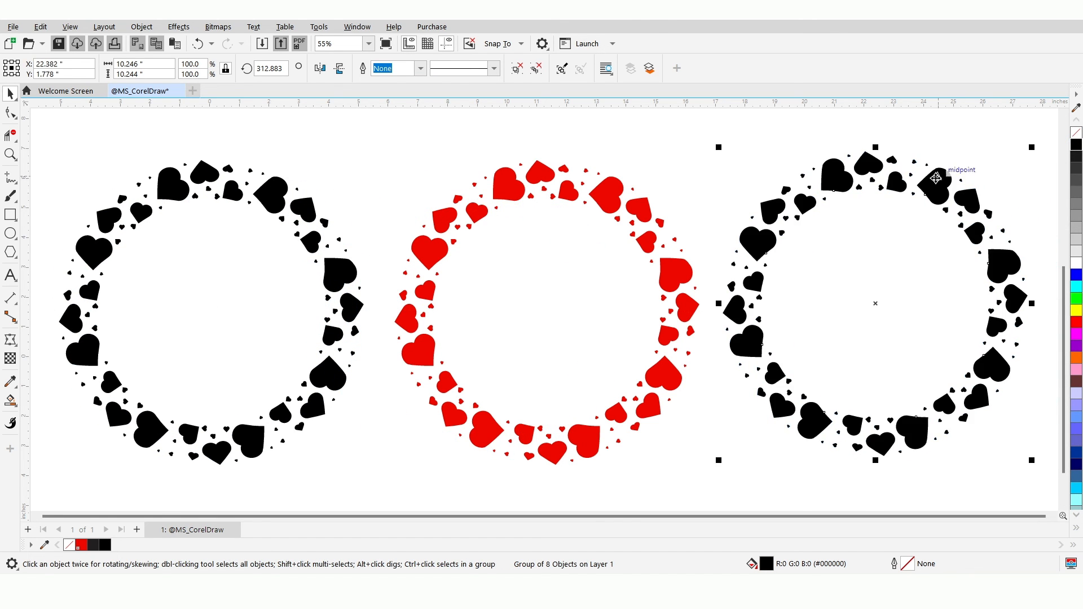
pyautogui.click(658, 137)
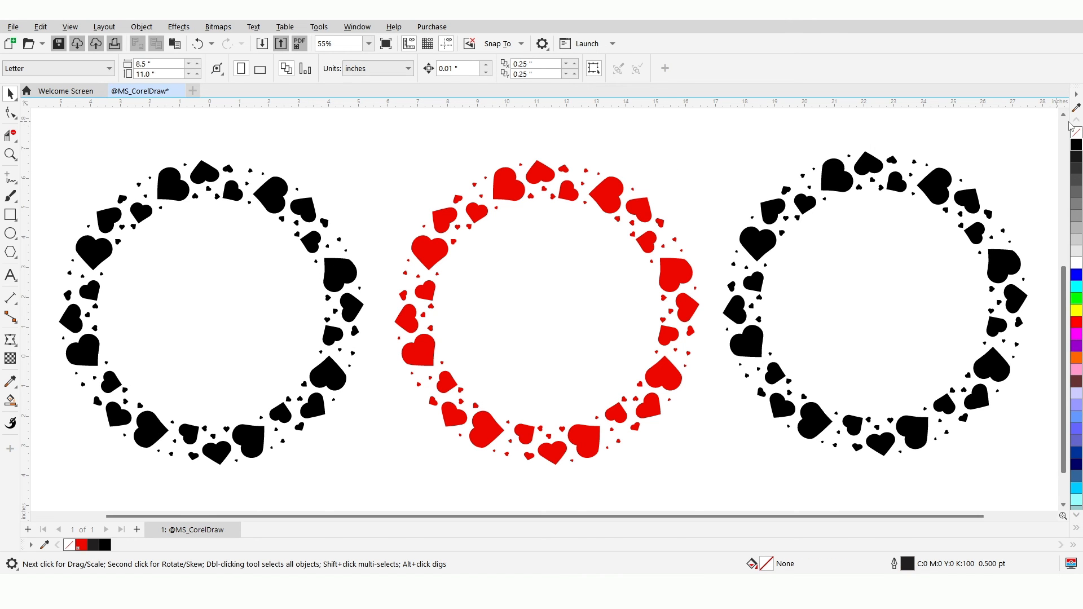